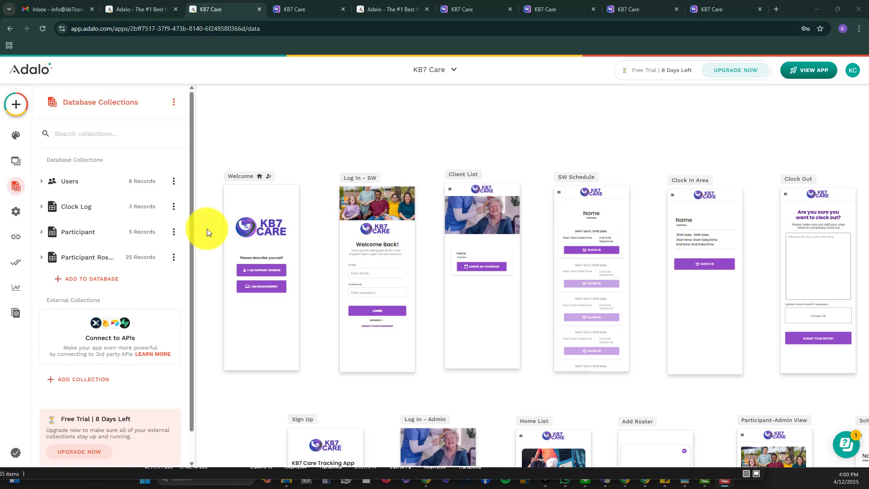
Step: Examine the Requests & Approvals feature of Magic Add for the database and return to the collections list
{"action": "left_click", "coordinate": [16, 188]}
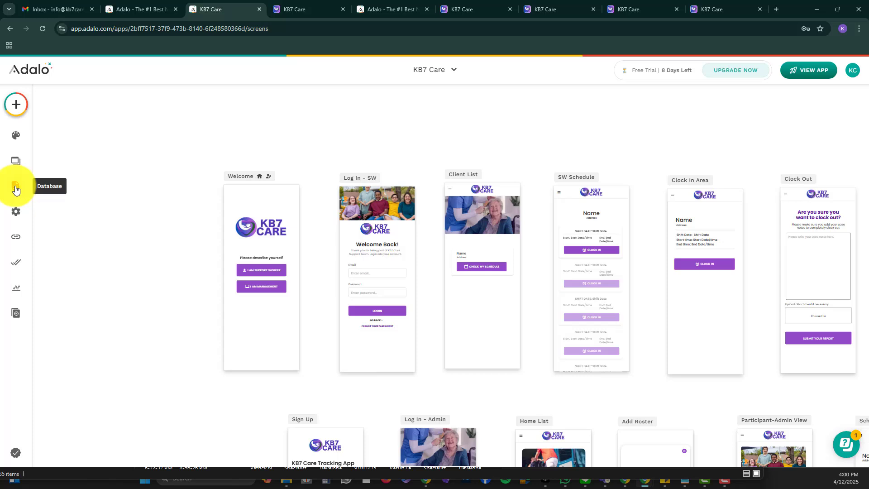
{"action": "left_click", "coordinate": [15, 188]}
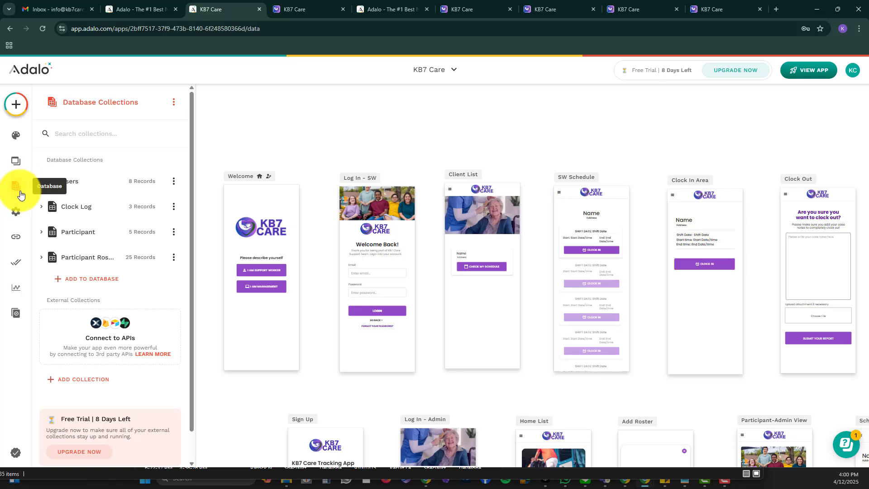
{"action": "left_click", "coordinate": [91, 284]}
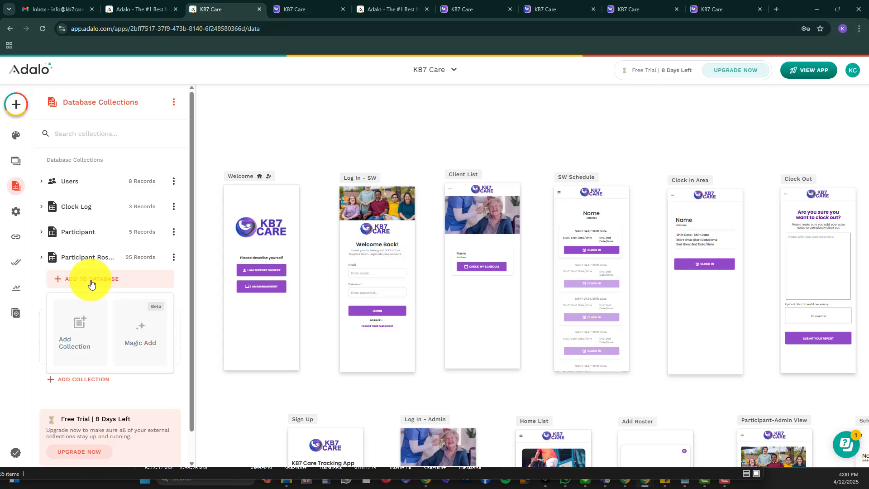
{"action": "left_click", "coordinate": [136, 332]}
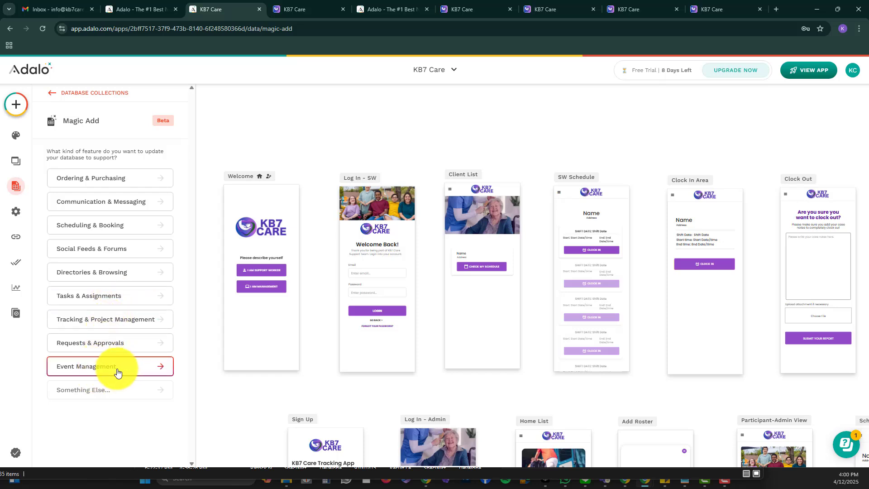
{"action": "left_click", "coordinate": [132, 349]}
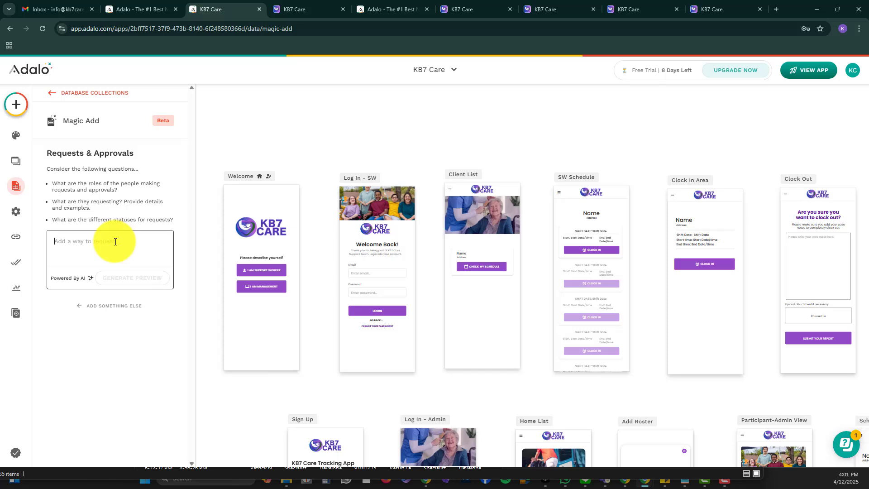
{"action": "left_click", "coordinate": [47, 95]}
Step: Add a new database collection named "Managemebt"
{"action": "left_click", "coordinate": [68, 289]}
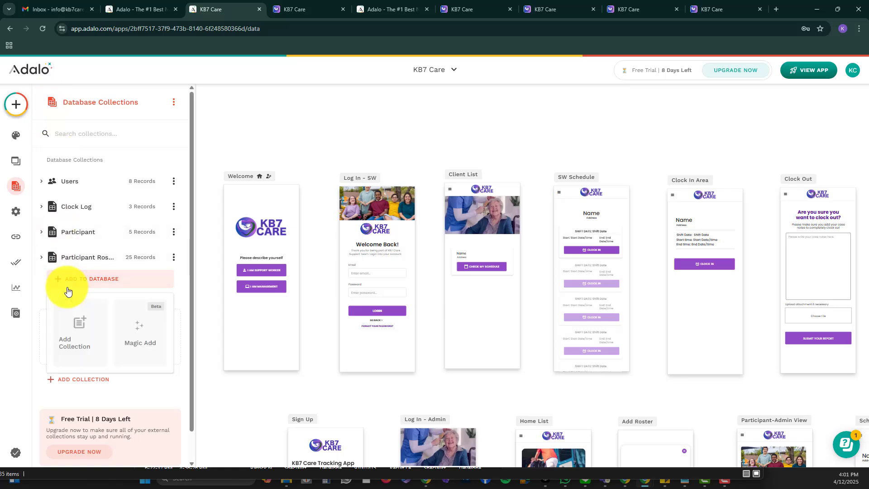
{"action": "left_click", "coordinate": [76, 329]}
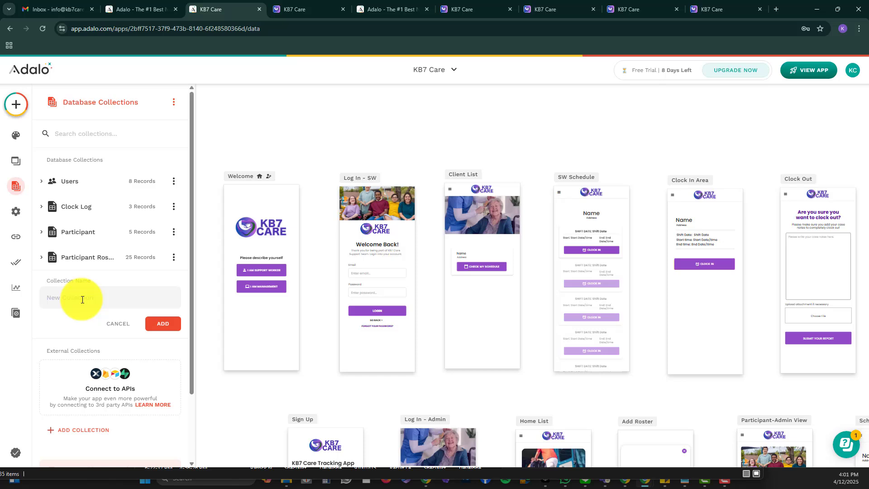
{"action": "type", "text": "Management Dat"}
{"action": "left_click_drag", "start_coordinate": [81, 300], "coordinate": [101, 299]}
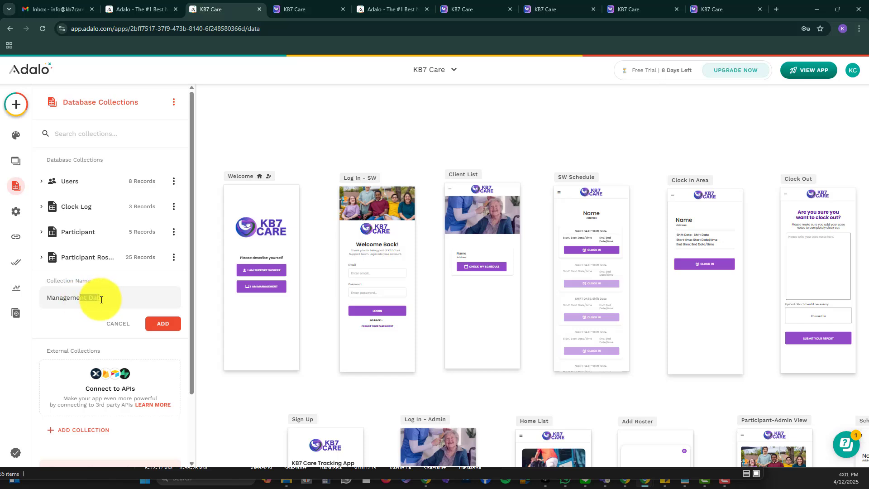
{"action": "type", "text": "bt"}
{"action": "left_click", "coordinate": [162, 324]}
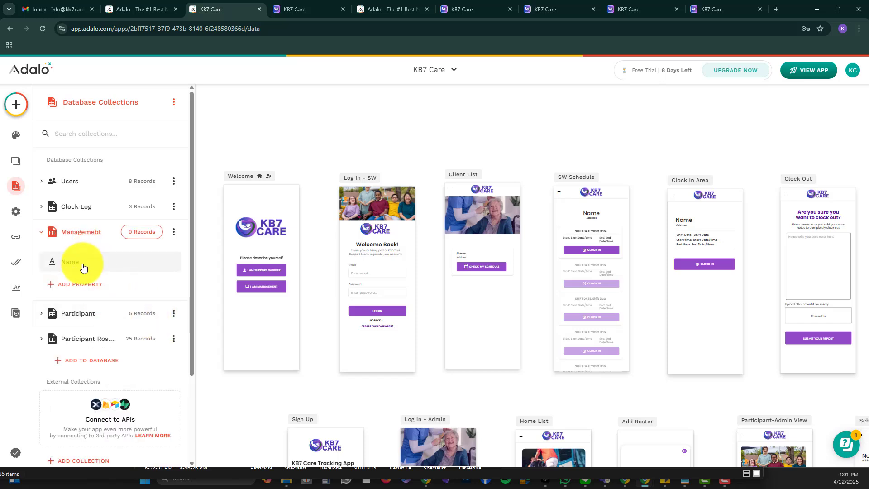
Step: Add a True / False property named "Are you admin?" to the Managemebt collection
{"action": "left_click", "coordinate": [61, 263]}
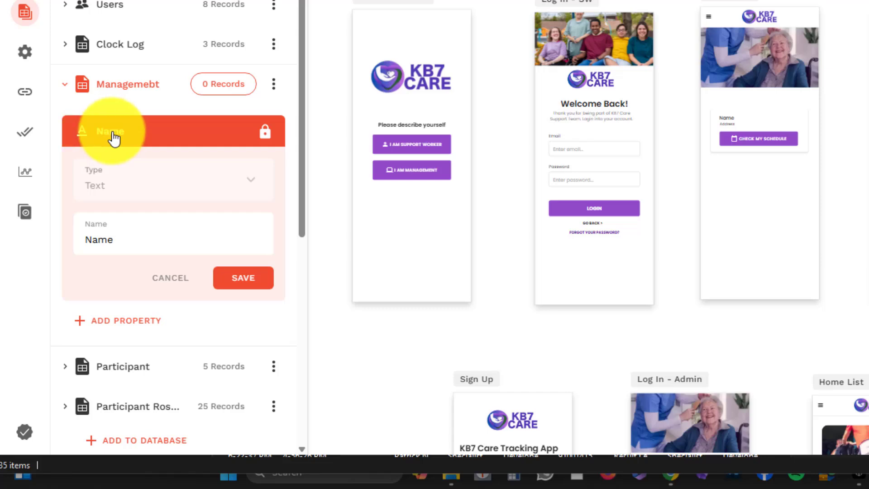
{"action": "left_click", "coordinate": [142, 146]}
{"action": "left_click", "coordinate": [135, 172]}
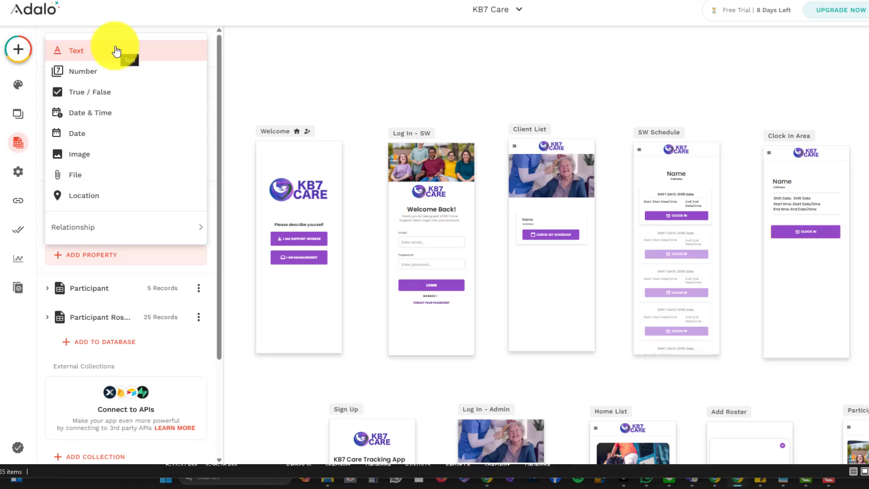
{"action": "left_click", "coordinate": [107, 99]}
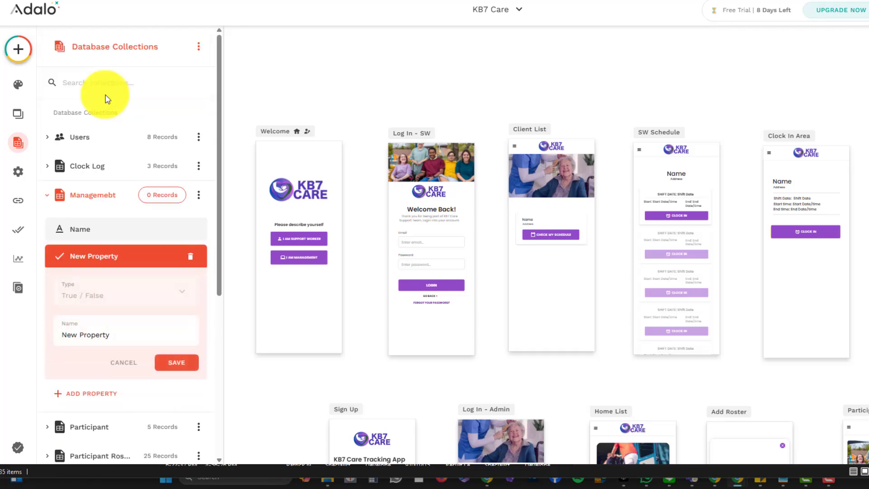
{"action": "triple_click", "coordinate": [115, 331]}
{"action": "type", "text": "A"}
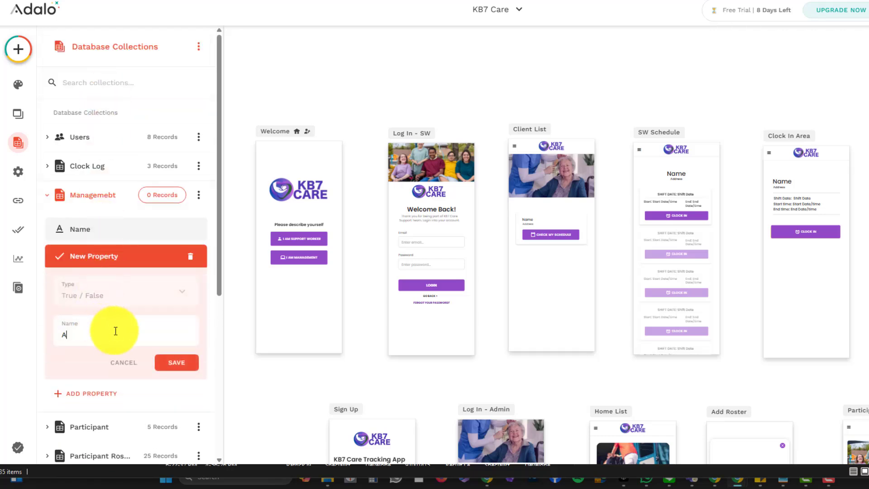
{"action": "type", "text": "re you admin?"}
{"action": "left_click", "coordinate": [172, 363]}
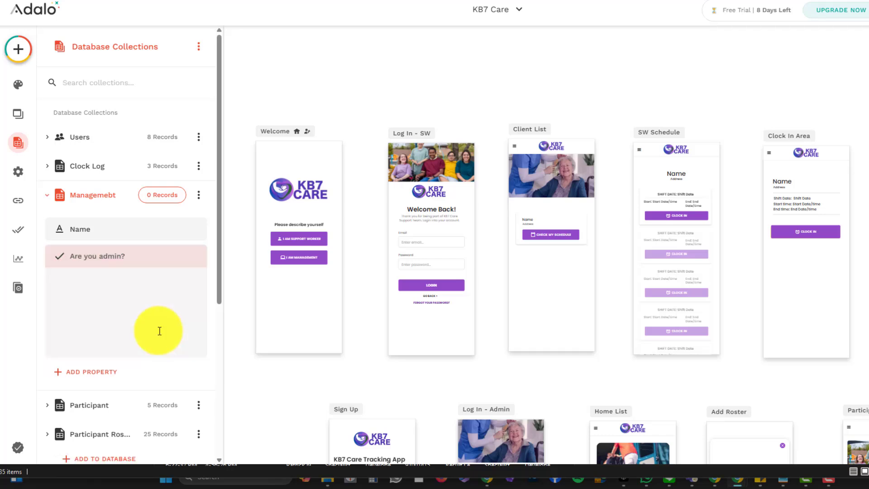
Step: Add a Location property to the Managemebt collection
{"action": "left_click", "coordinate": [93, 281]}
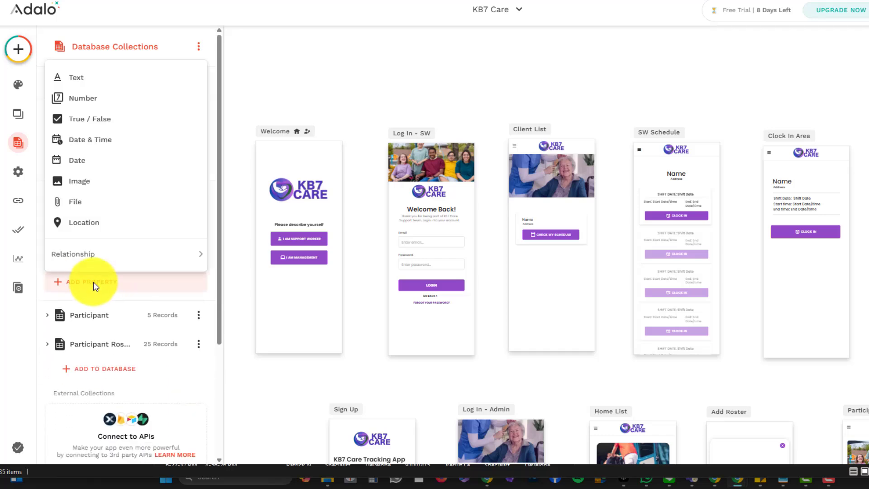
{"action": "left_click", "coordinate": [92, 229]}
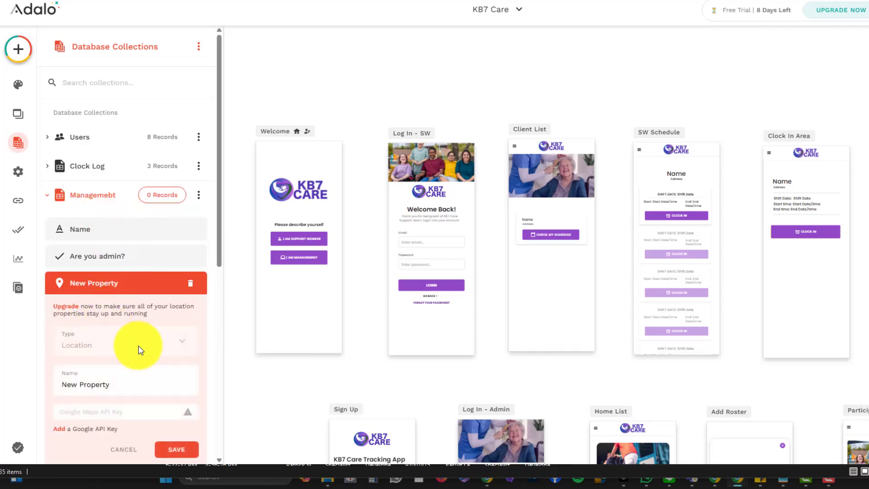
{"action": "scroll", "coordinate": [138, 353], "scroll_direction": "down", "scroll_amount": 5}
Step: Examine the API Keys section of the app settings and return to the database collections
{"action": "left_click", "coordinate": [59, 177]}
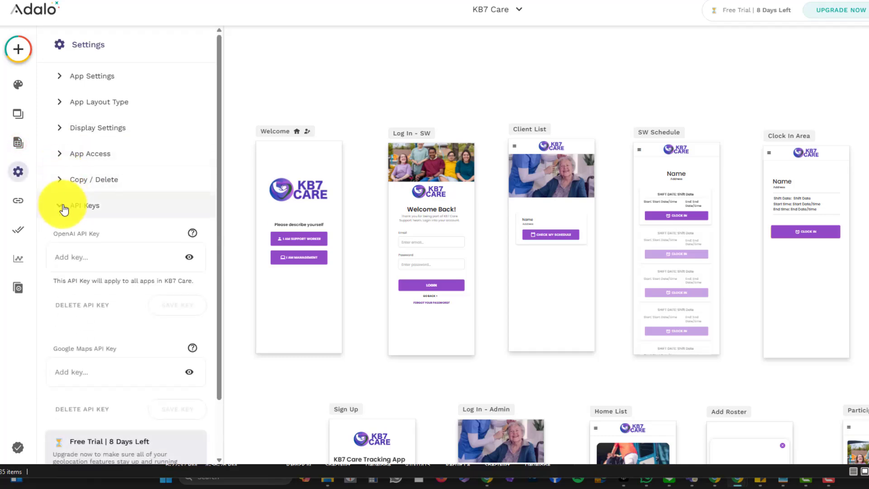
{"action": "left_click", "coordinate": [64, 210]}
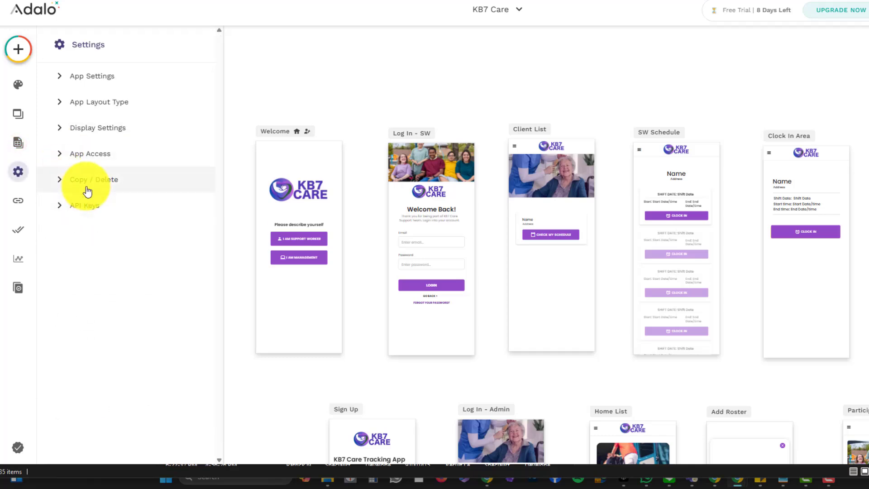
{"action": "left_click", "coordinate": [17, 145]}
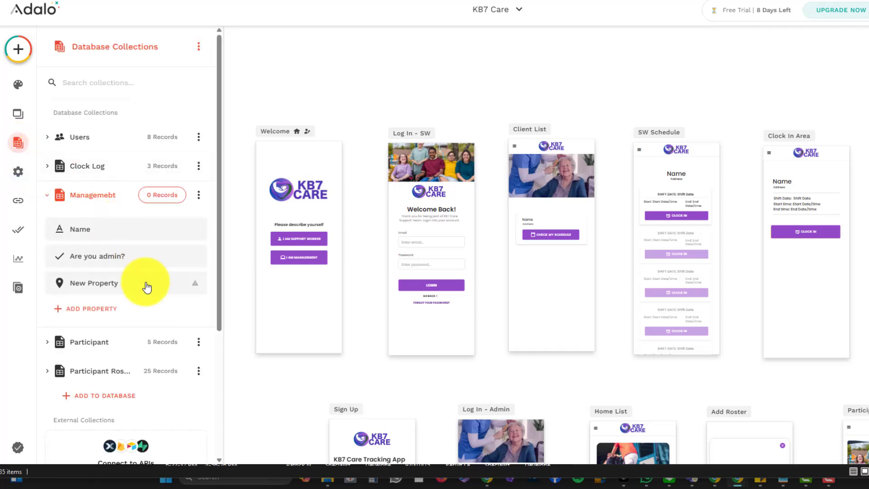
Step: Delete the Location property from the Managemebt collection
{"action": "left_click", "coordinate": [138, 289]}
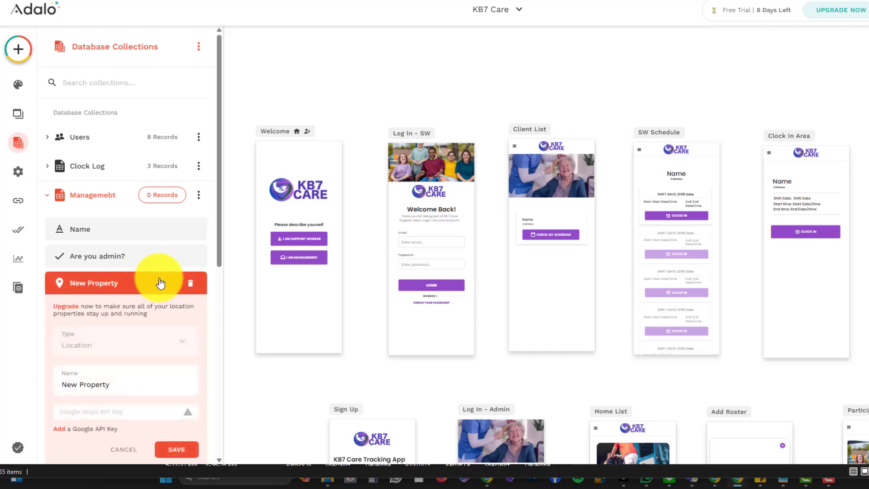
{"action": "scroll", "coordinate": [159, 284], "scroll_direction": "down", "scroll_amount": 5}
{"action": "scroll", "coordinate": [120, 219], "scroll_direction": "up", "scroll_amount": 6}
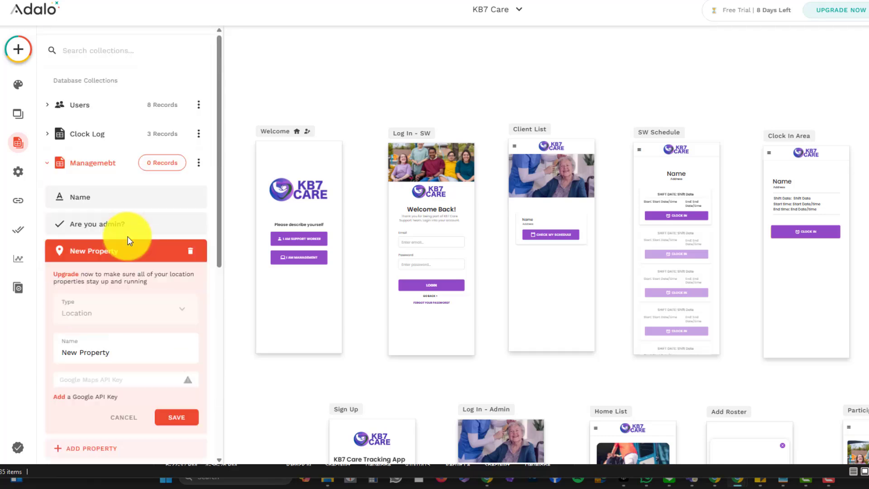
{"action": "left_click", "coordinate": [191, 283]}
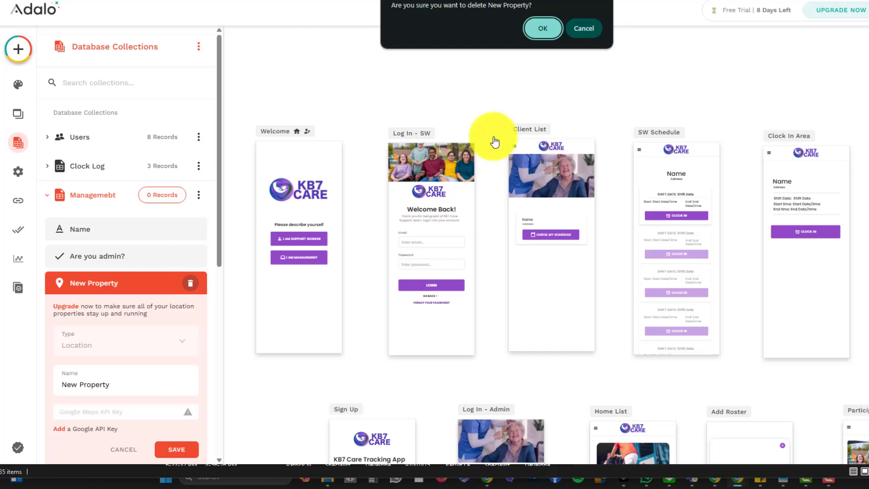
{"action": "left_click", "coordinate": [551, 37]}
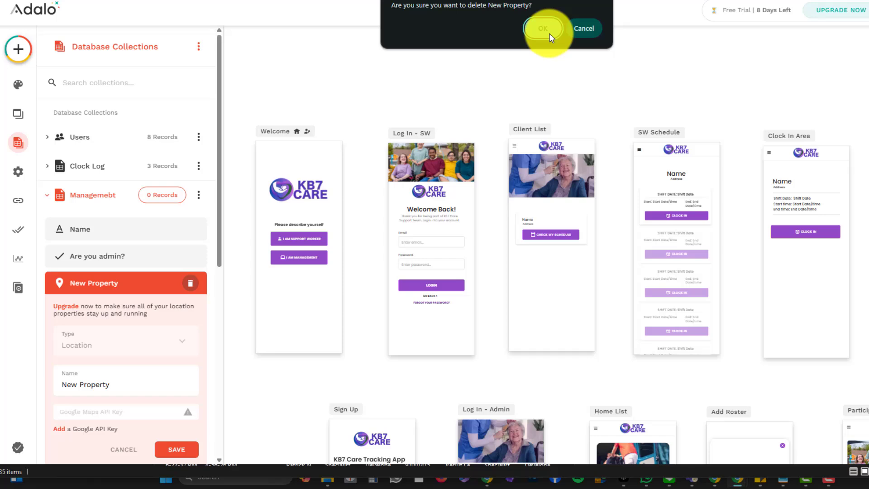
{"action": "left_click", "coordinate": [550, 33]}
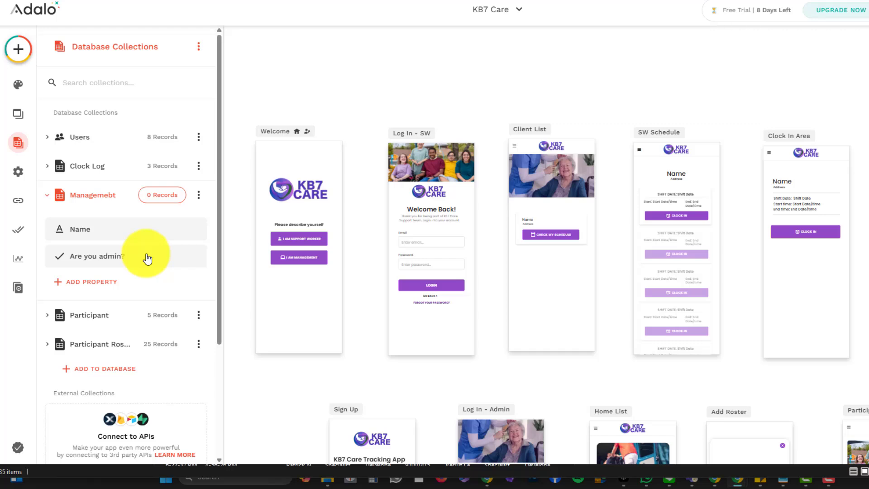
Step: Add a Date property named "Member Date" to the Managemebt collection
{"action": "left_click", "coordinate": [101, 279]}
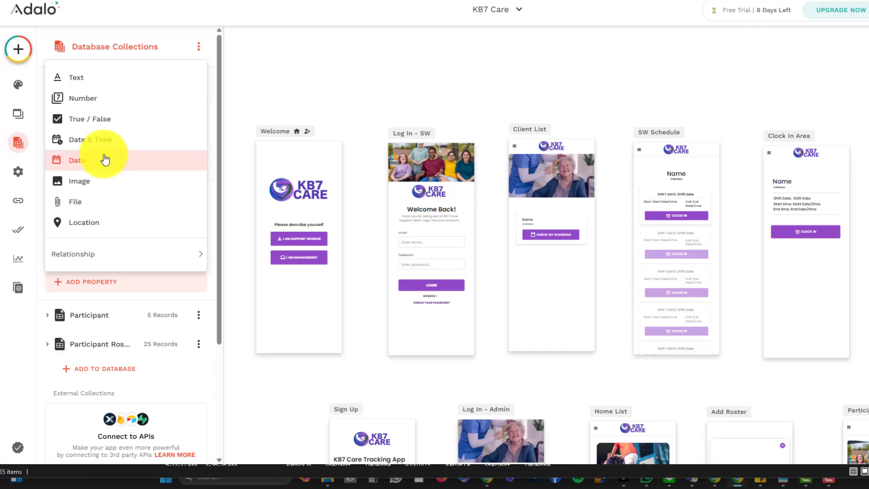
{"action": "left_click", "coordinate": [94, 168]}
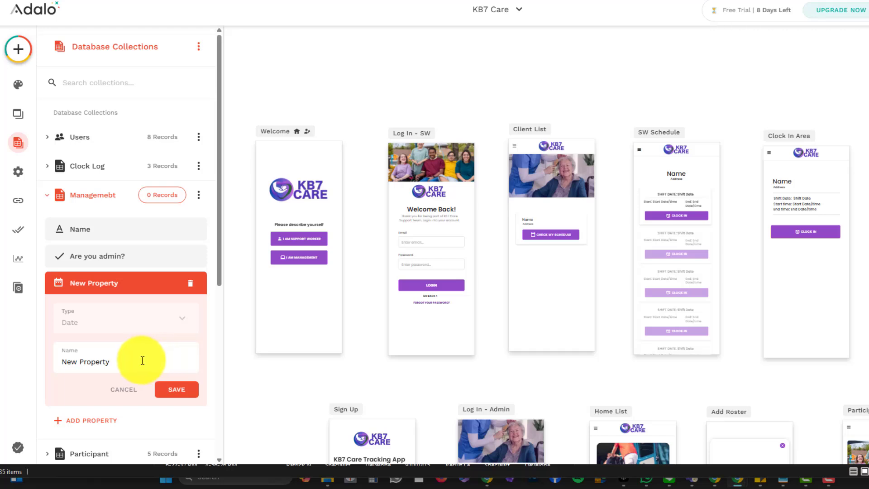
{"action": "left_click_drag", "start_coordinate": [140, 361], "coordinate": [64, 360]}
{"action": "key", "text": "BackSpace"}
{"action": "type", "text": "Me"}
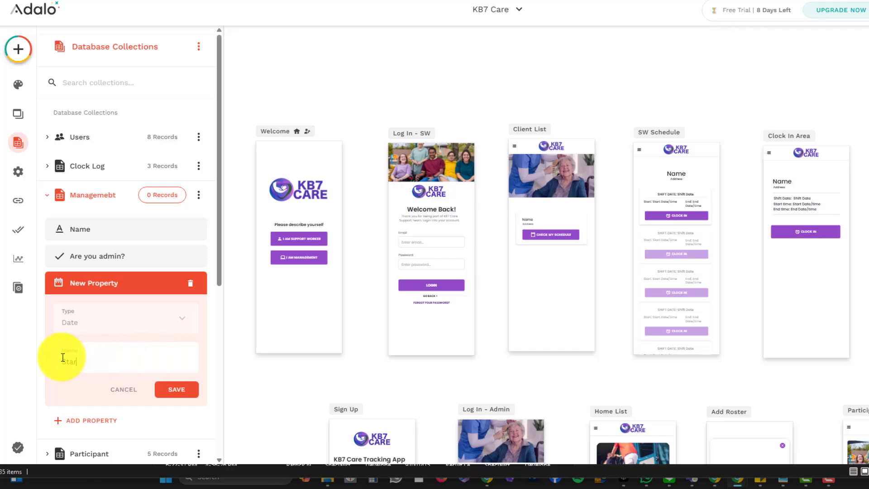
{"action": "type", "text": "mber Date"}
{"action": "left_click", "coordinate": [160, 397]}
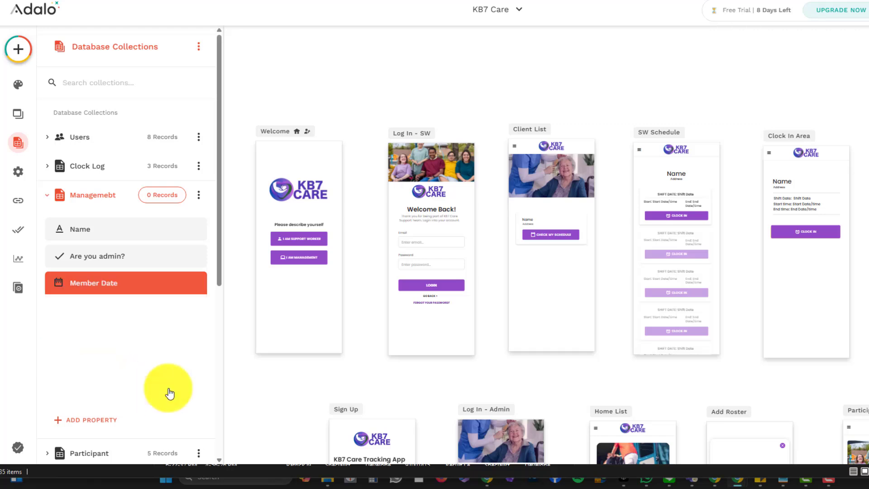
Step: Add a many-to-many relationship property to the Managemebt collection linking it to Participant, and save it with the name Participants
{"action": "left_click", "coordinate": [99, 312]}
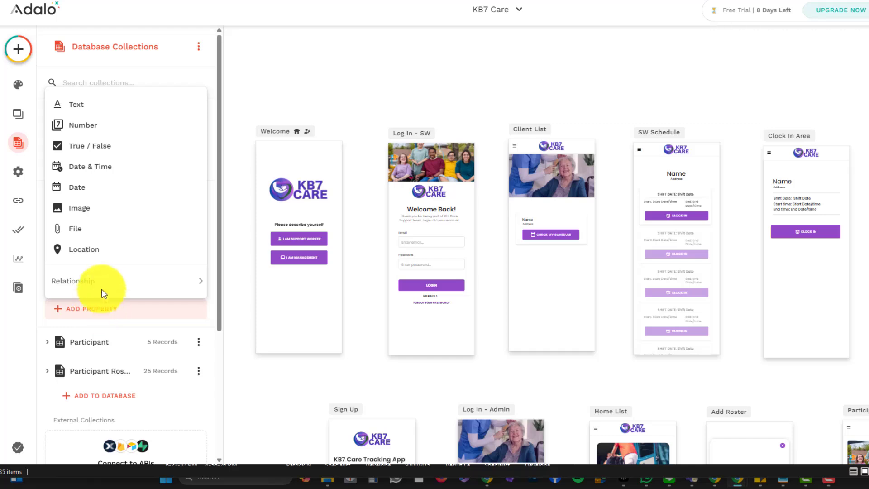
{"action": "mouse_move", "coordinate": [105, 289]}
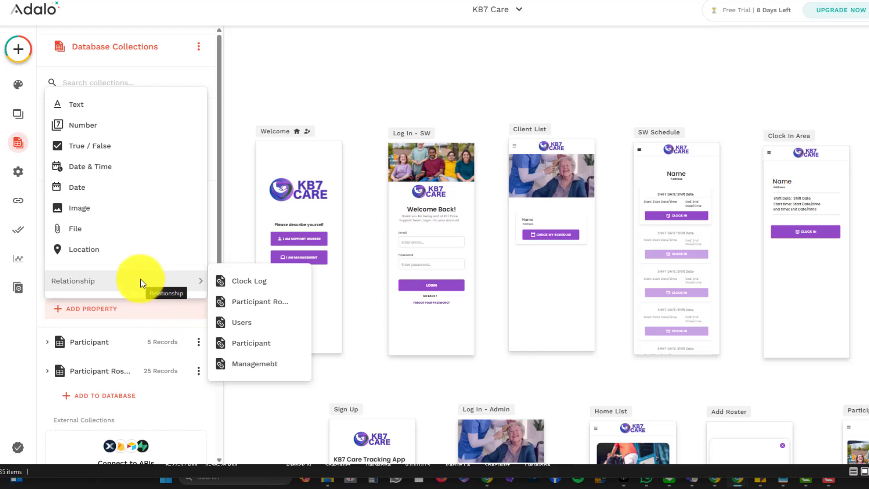
{"action": "left_click", "coordinate": [226, 345]}
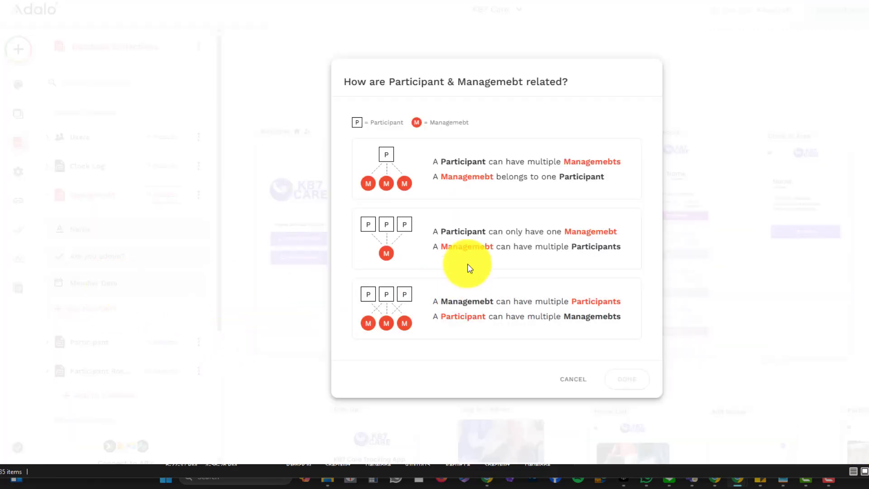
{"action": "left_click", "coordinate": [422, 178]}
{"action": "left_click", "coordinate": [417, 233]}
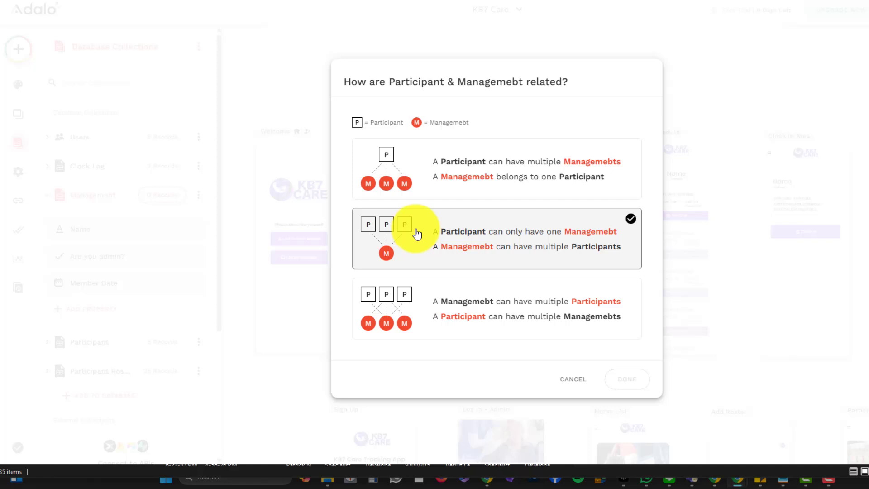
{"action": "left_click", "coordinate": [419, 169]}
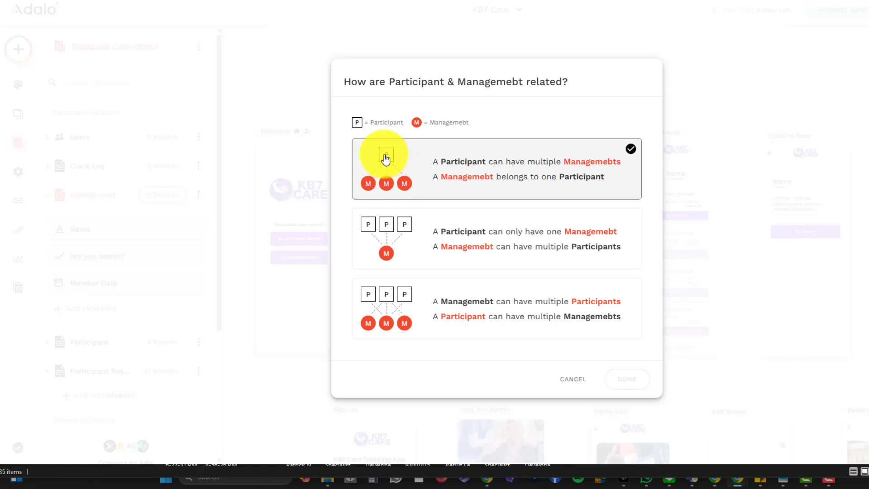
{"action": "left_click", "coordinate": [392, 229]}
{"action": "left_click", "coordinate": [381, 291]}
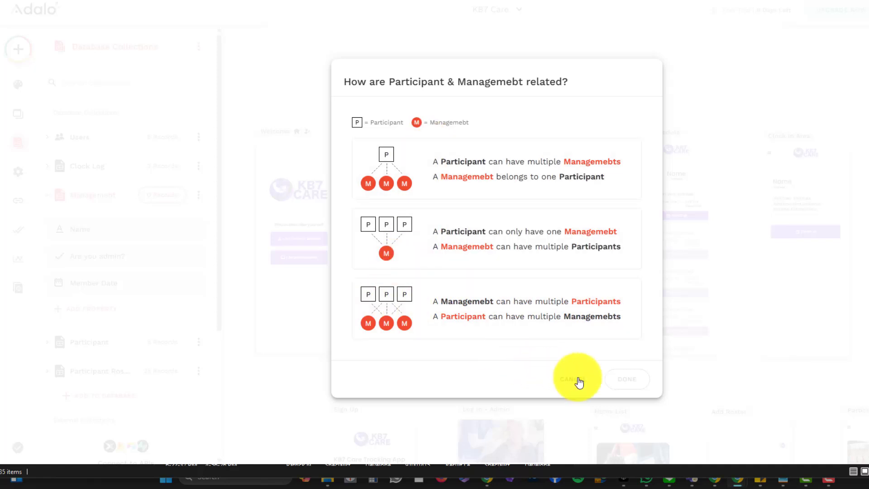
{"action": "left_click", "coordinate": [388, 316]}
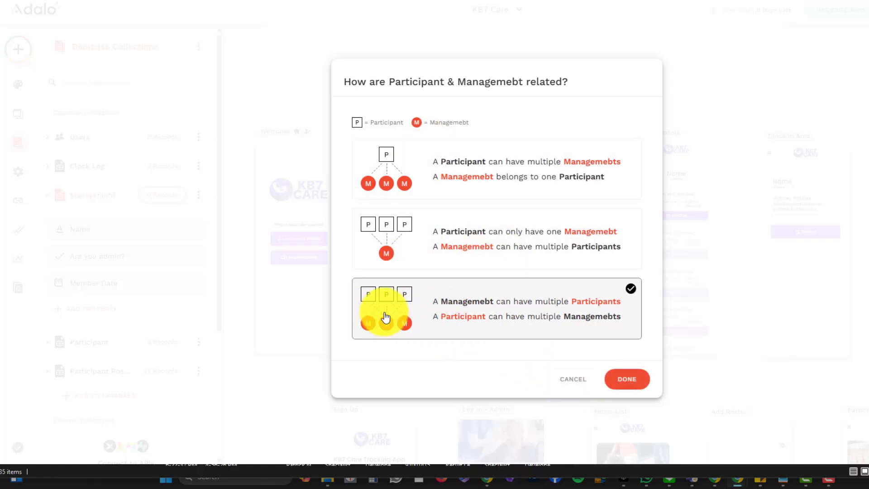
{"action": "left_click", "coordinate": [627, 379]}
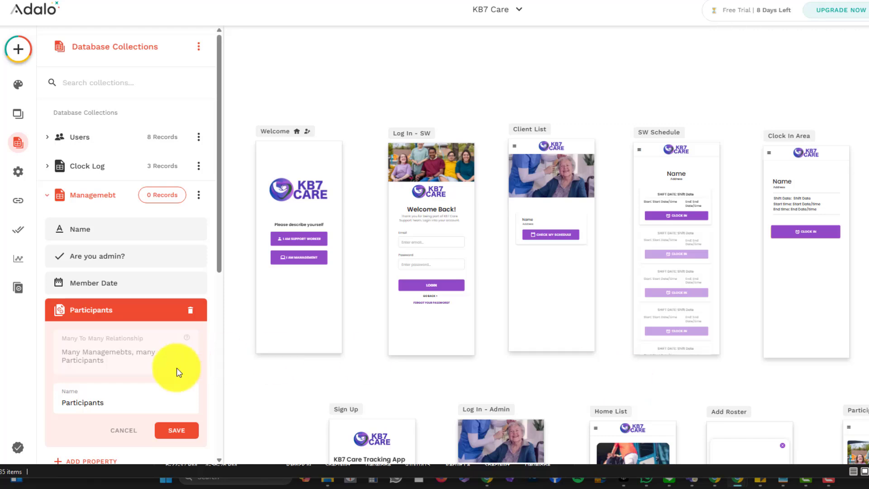
{"action": "left_click", "coordinate": [177, 428]}
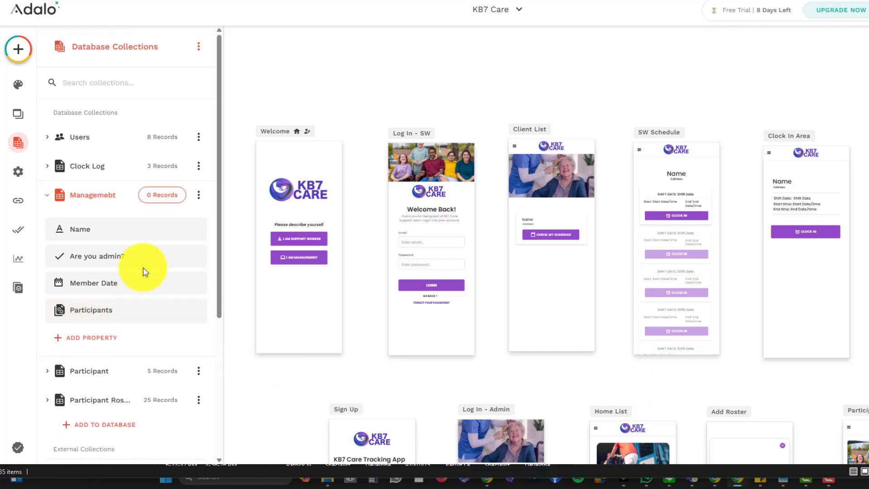
Step: View the Managemebt collection's records table with its property columns and close it
{"action": "left_click", "coordinate": [117, 204]}
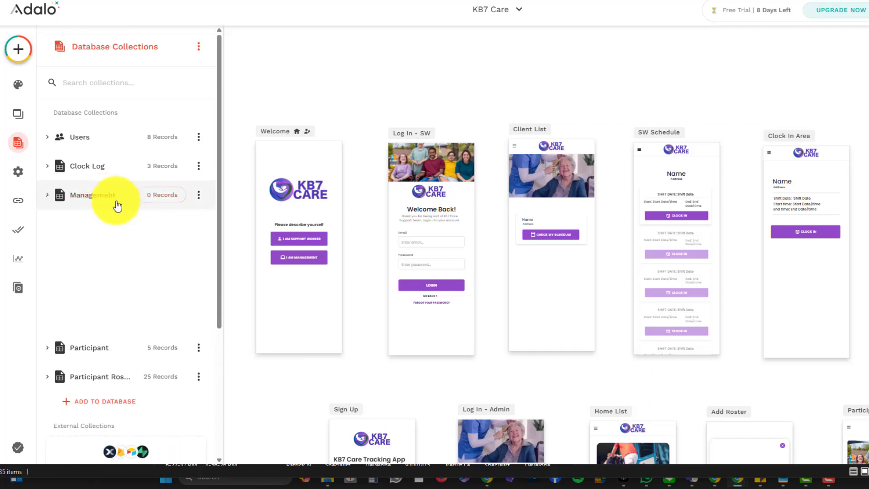
{"action": "left_click", "coordinate": [89, 196]}
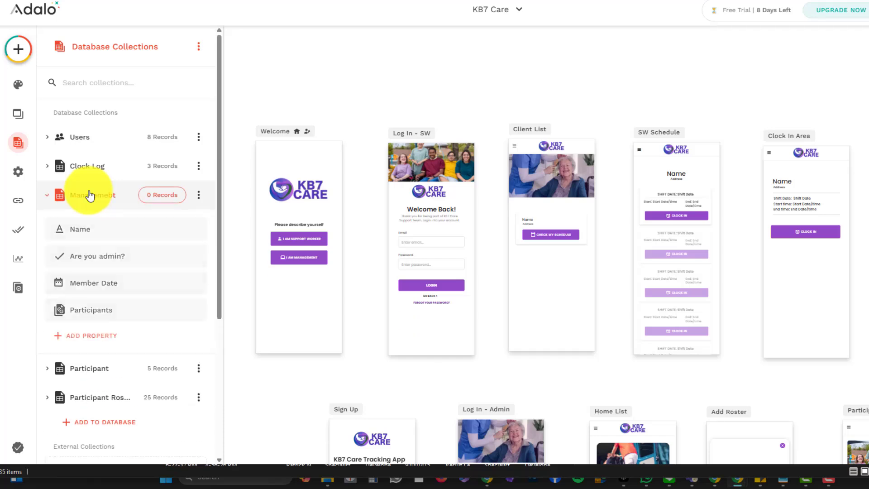
{"action": "left_click", "coordinate": [199, 194]}
{"action": "left_click", "coordinate": [193, 233]}
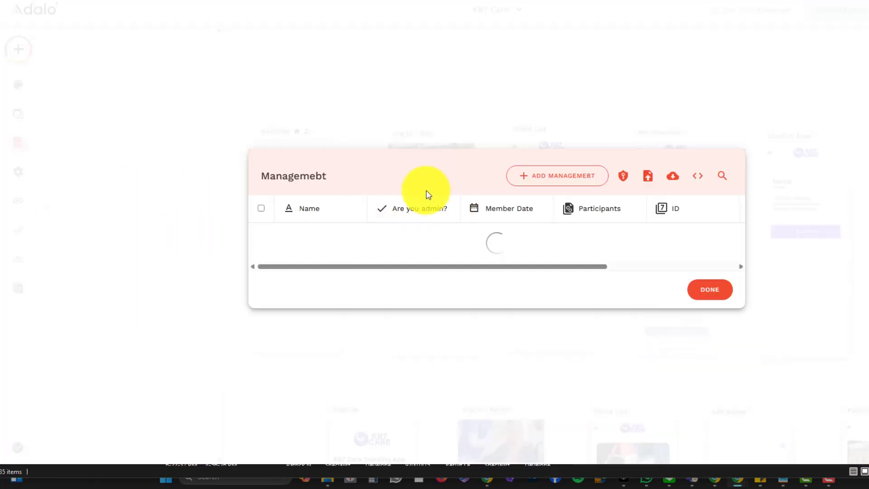
{"action": "left_click", "coordinate": [711, 285]}
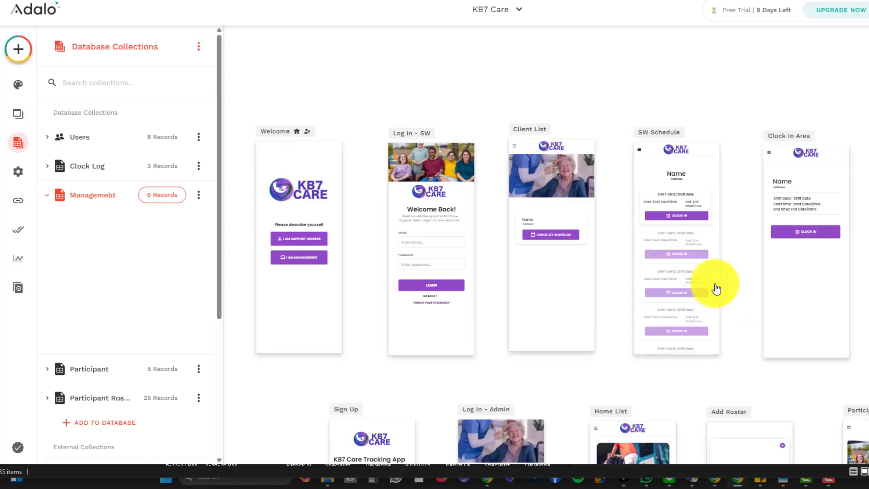
Step: Delete the Managemebt collection from the database, confirming with its name
{"action": "left_click", "coordinate": [81, 195]}
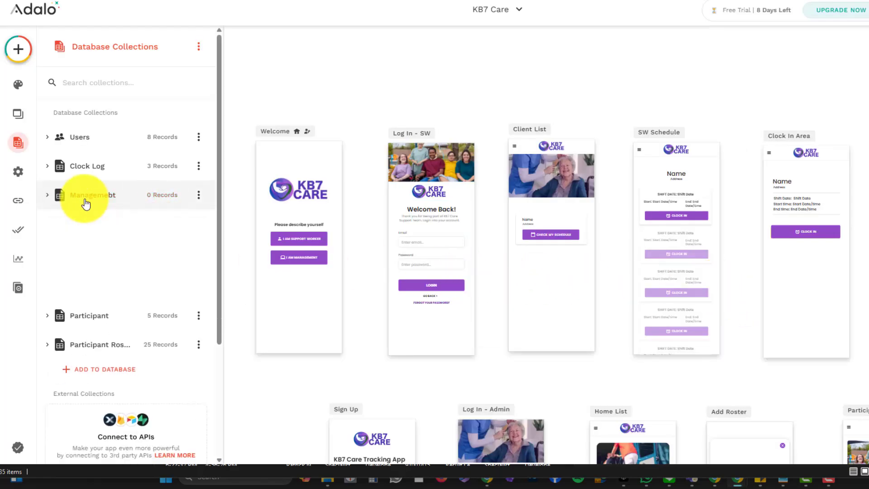
{"action": "left_click", "coordinate": [199, 195]}
{"action": "left_click", "coordinate": [176, 288]}
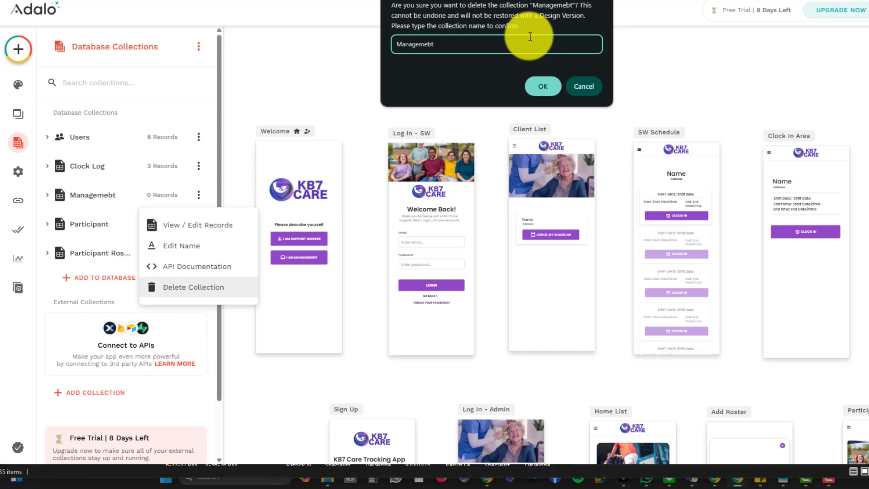
{"action": "left_click", "coordinate": [544, 86]}
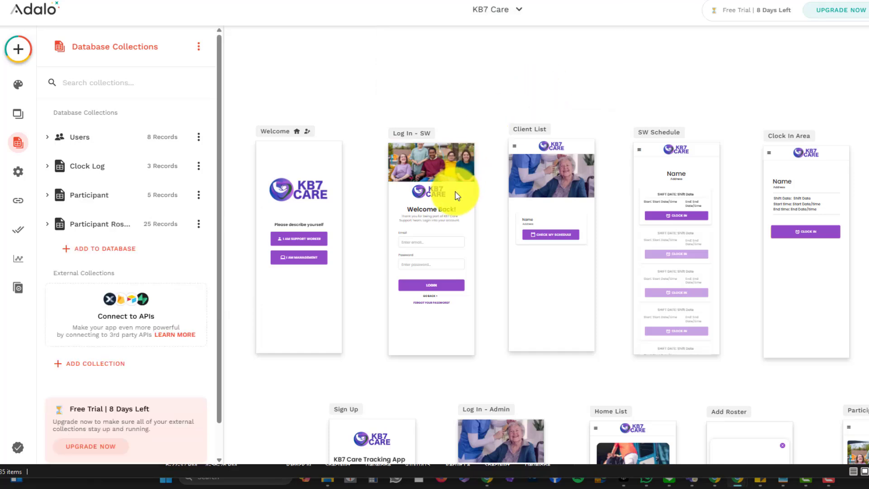
Step: Examine the Participant List on the Client List screen and the visibility condition of the group that contains it
{"action": "left_click", "coordinate": [433, 237]}
{"action": "left_click", "coordinate": [556, 222]}
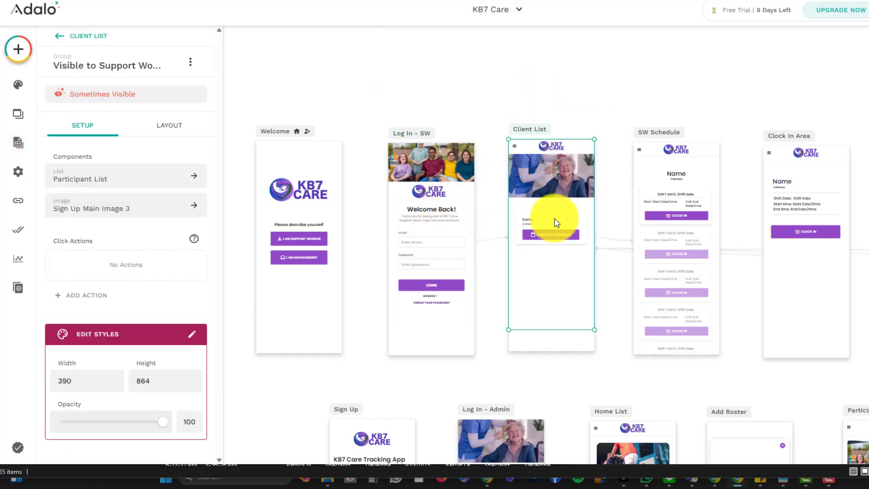
{"action": "left_click", "coordinate": [557, 223]}
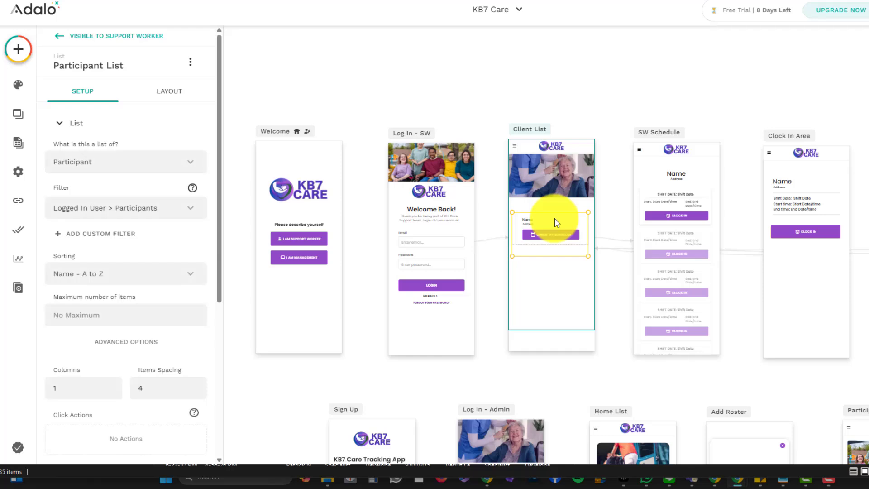
{"action": "left_click", "coordinate": [54, 42]}
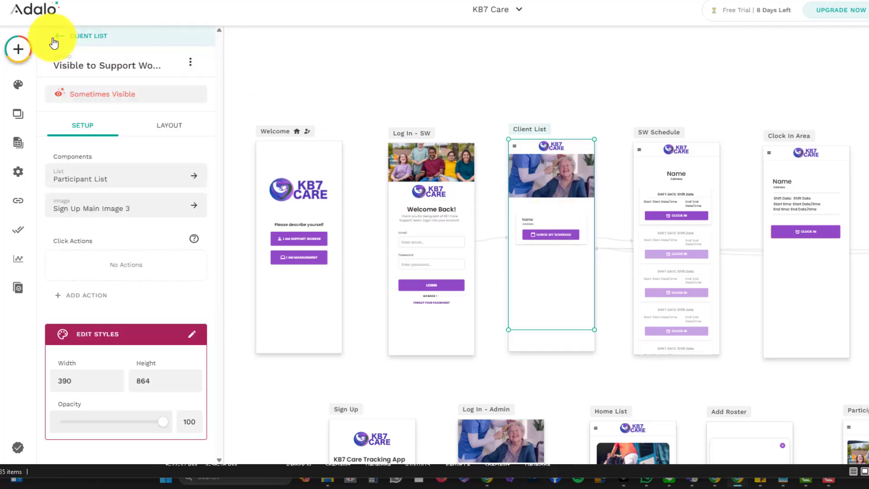
{"action": "left_click", "coordinate": [140, 96]}
{"action": "left_click", "coordinate": [159, 153]}
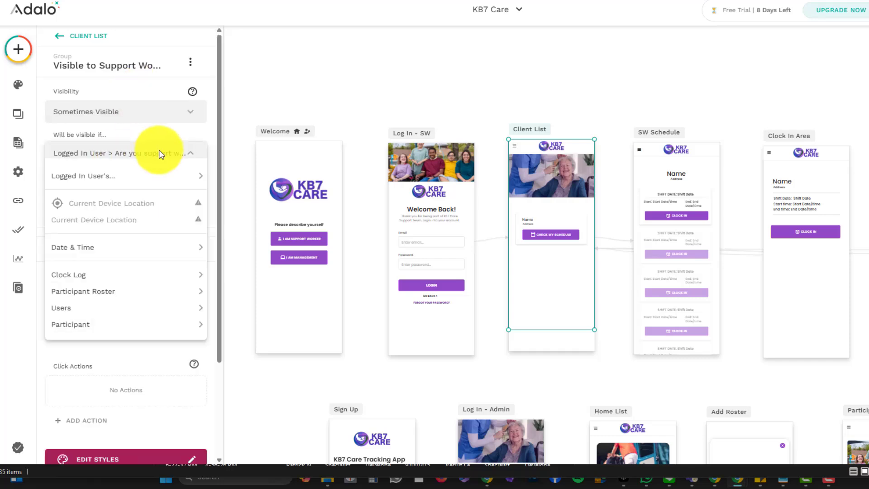
{"action": "left_click", "coordinate": [158, 153]}
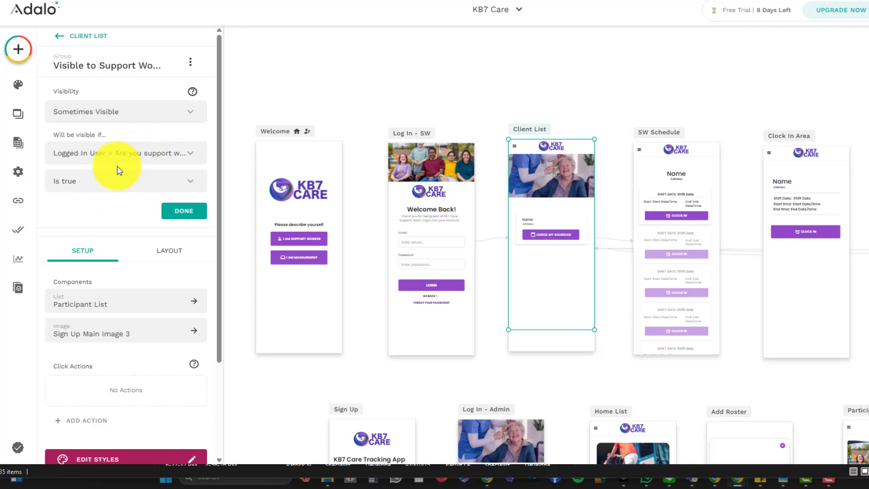
Step: Examine the support worker and Participants columns in the Users collection's records, closing the table when done
{"action": "left_click", "coordinate": [18, 85]}
{"action": "left_click", "coordinate": [17, 121]}
{"action": "left_click", "coordinate": [18, 143]}
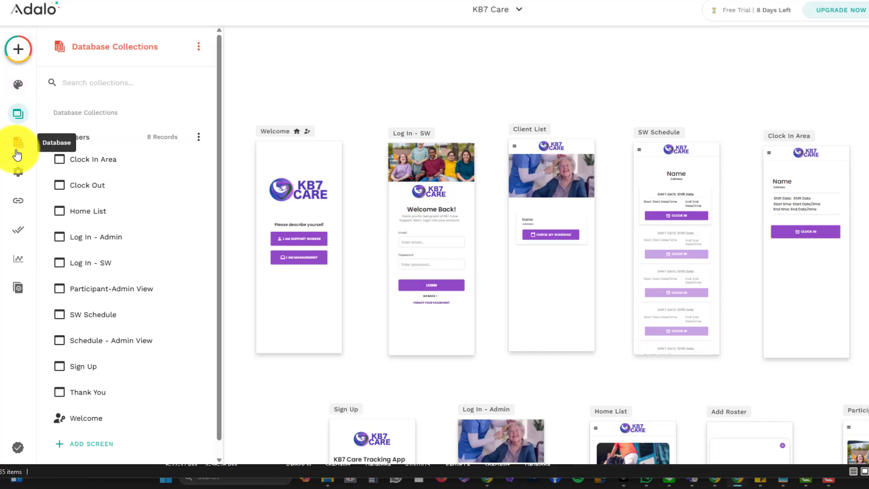
{"action": "left_click", "coordinate": [155, 139]}
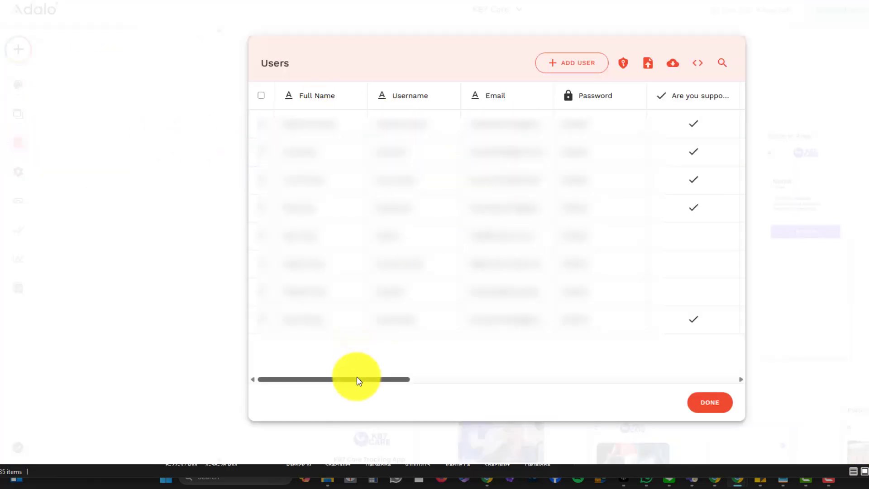
{"action": "left_click_drag", "start_coordinate": [357, 380], "coordinate": [452, 380]}
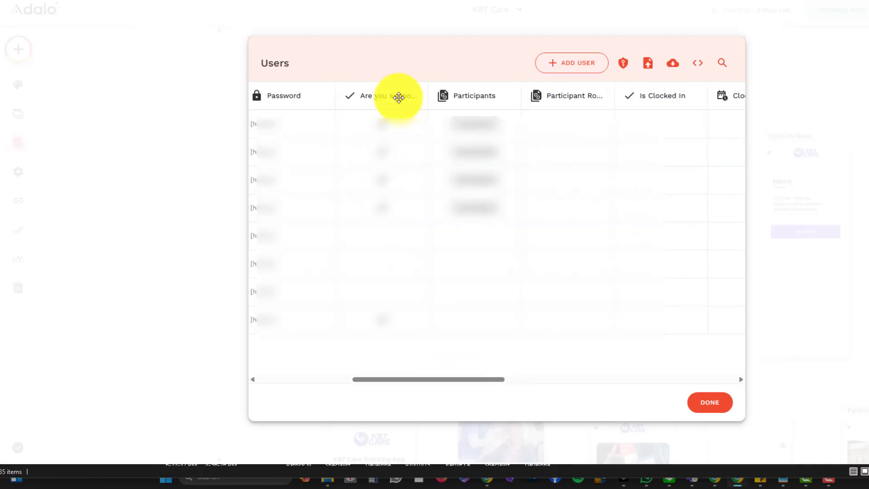
{"action": "left_click", "coordinate": [710, 402]}
Step: Check the support worker group's visibility condition on the Client List screen and the Participant List's collection and filter settings
{"action": "left_click", "coordinate": [536, 181]}
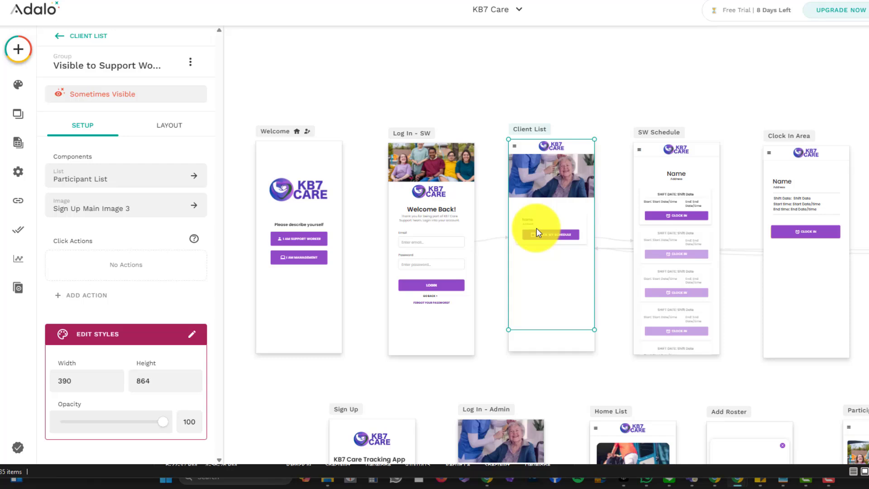
{"action": "left_click", "coordinate": [122, 96]}
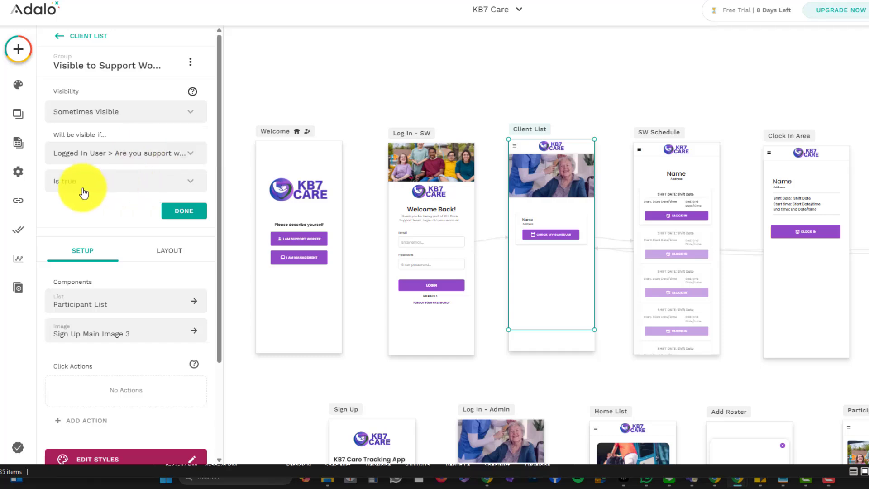
{"action": "left_click", "coordinate": [181, 210]}
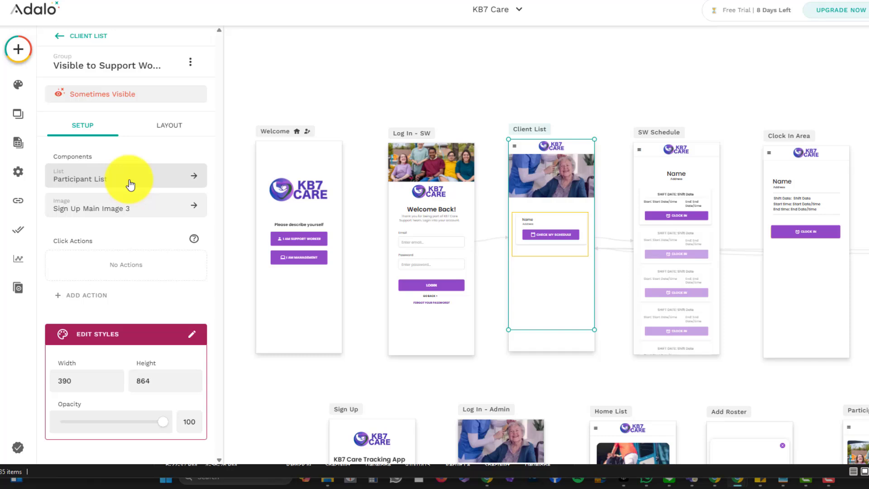
{"action": "left_click", "coordinate": [131, 185]}
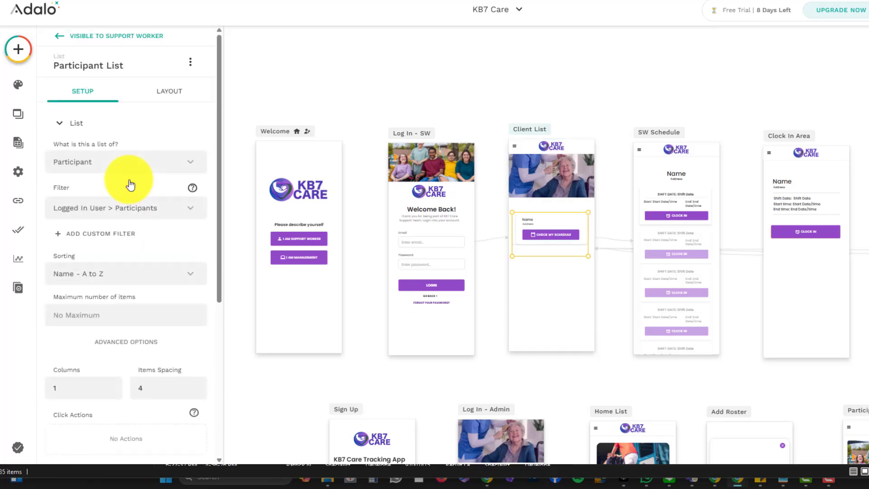
{"action": "left_click", "coordinate": [140, 168]}
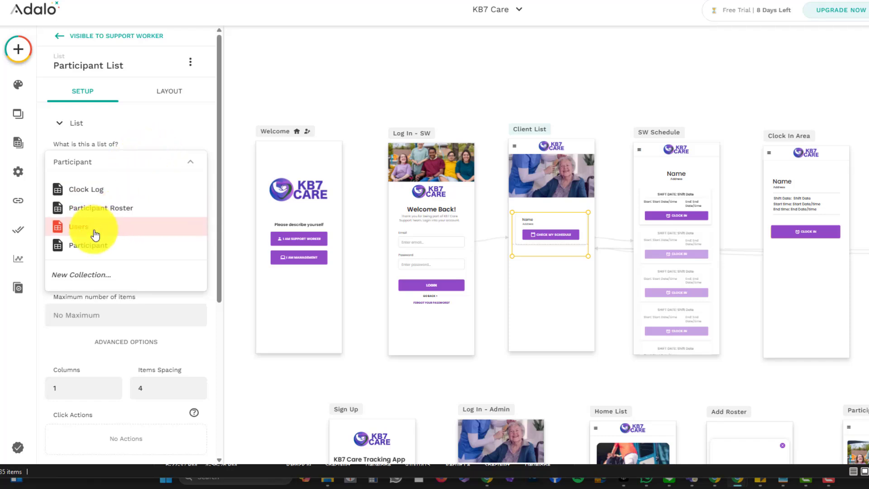
{"action": "left_click", "coordinate": [156, 121]}
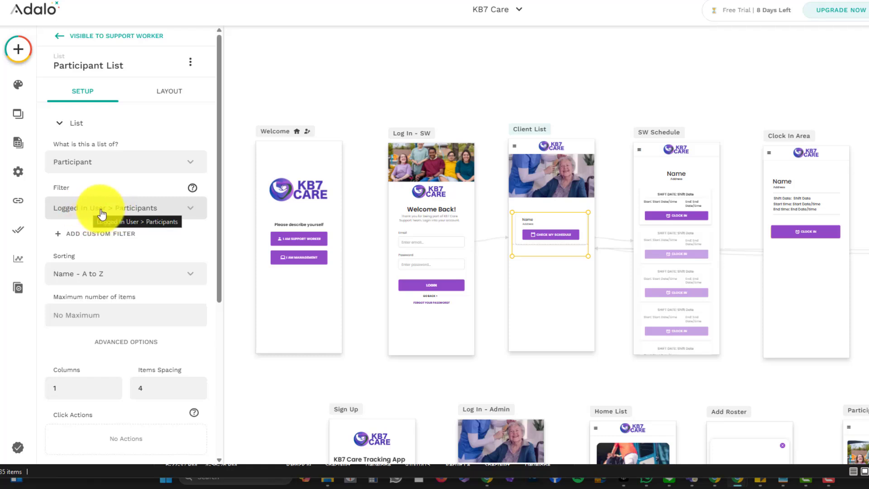
Step: Review the properties of the Participant collection and open its records table
{"action": "left_click", "coordinate": [18, 143]}
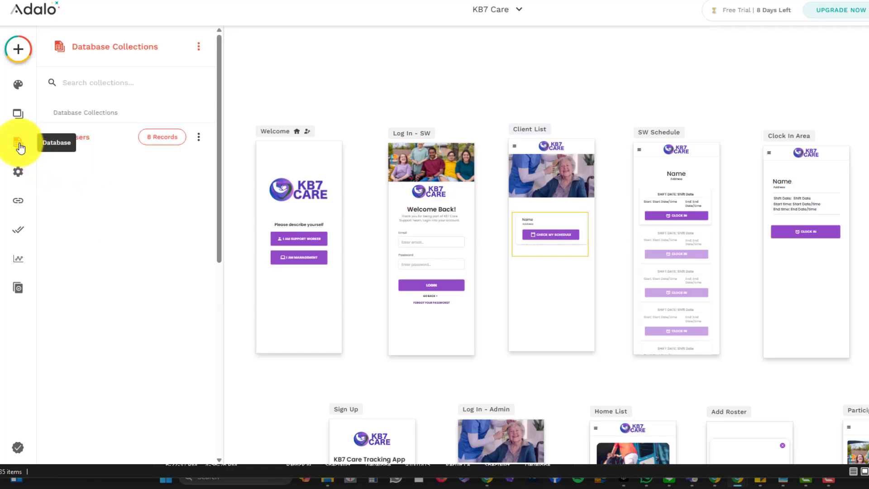
{"action": "left_click", "coordinate": [77, 137]}
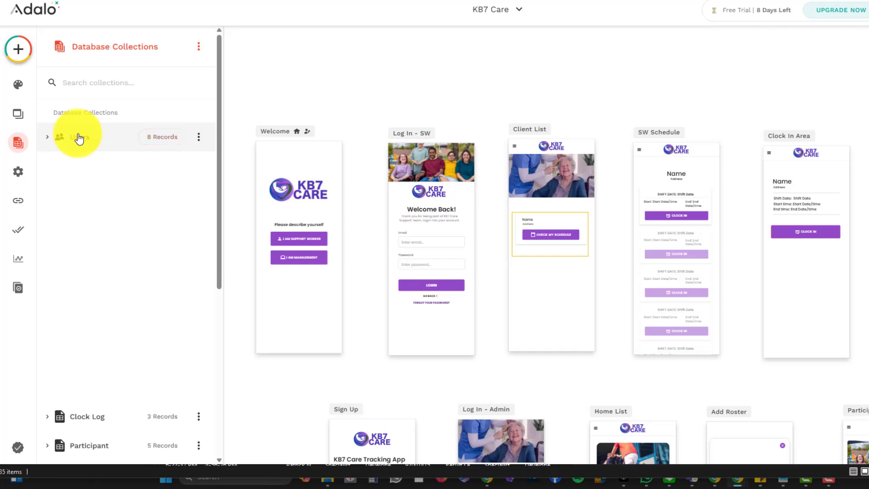
{"action": "left_click", "coordinate": [78, 198]}
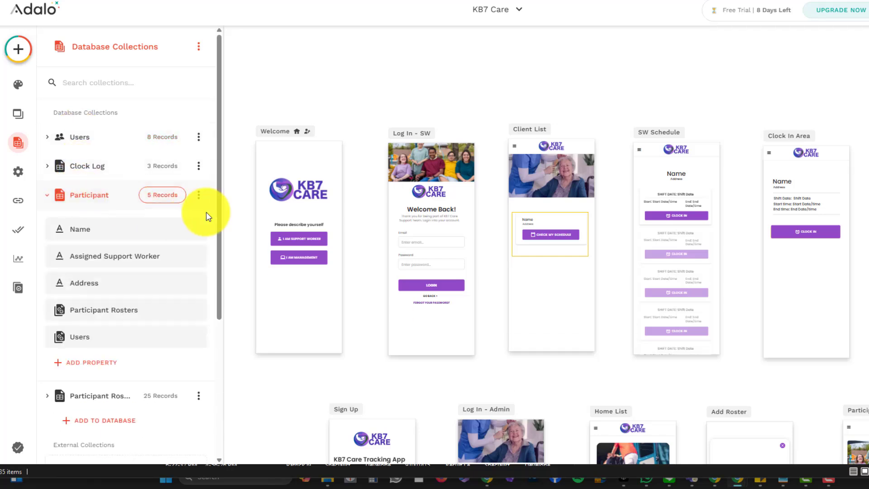
{"action": "left_click_drag", "start_coordinate": [220, 195], "coordinate": [223, 240]}
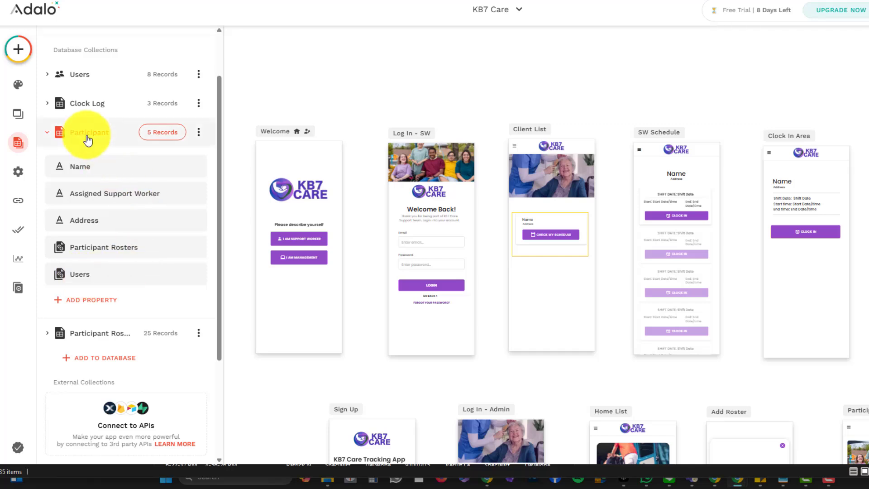
{"action": "left_click", "coordinate": [162, 134]}
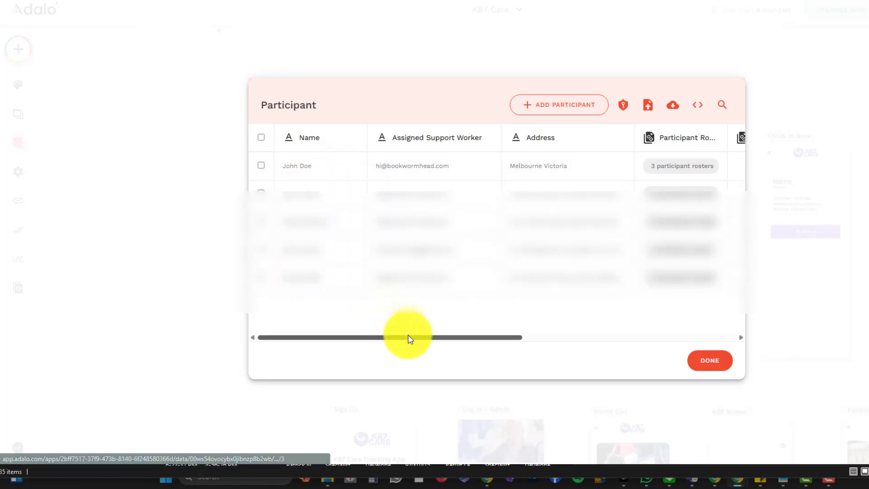
Step: Close the Participant records table and review the Users property's relationship type in the Participant collection
{"action": "left_click_drag", "start_coordinate": [411, 337], "coordinate": [396, 335]}
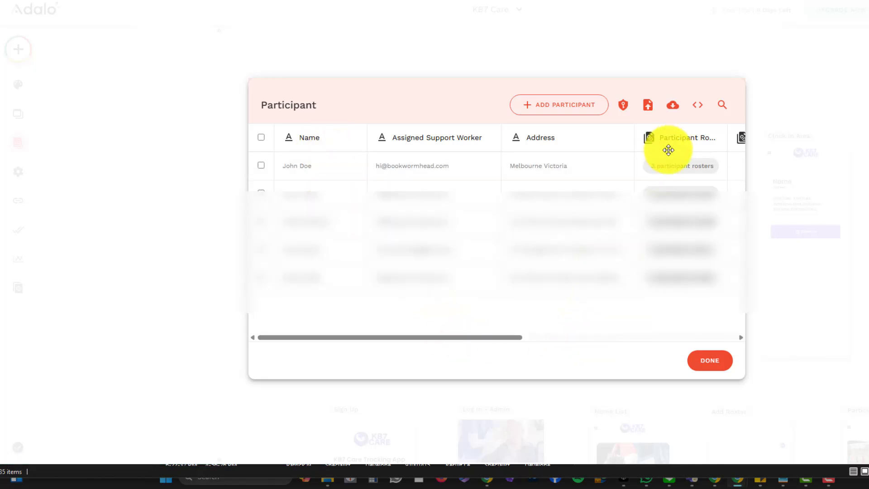
{"action": "left_click", "coordinate": [708, 362]}
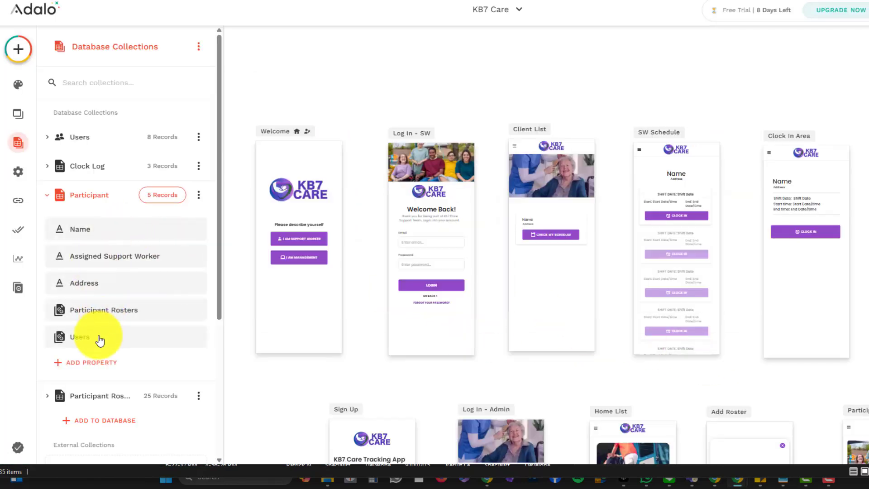
{"action": "left_click", "coordinate": [118, 339]}
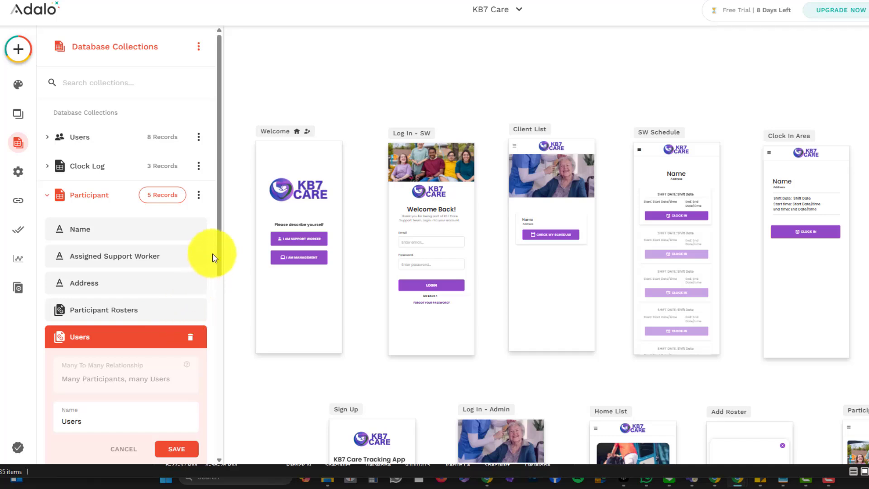
{"action": "scroll", "coordinate": [219, 281], "scroll_direction": "down", "scroll_amount": 1}
{"action": "scroll", "coordinate": [219, 282], "scroll_direction": "down", "scroll_amount": 1}
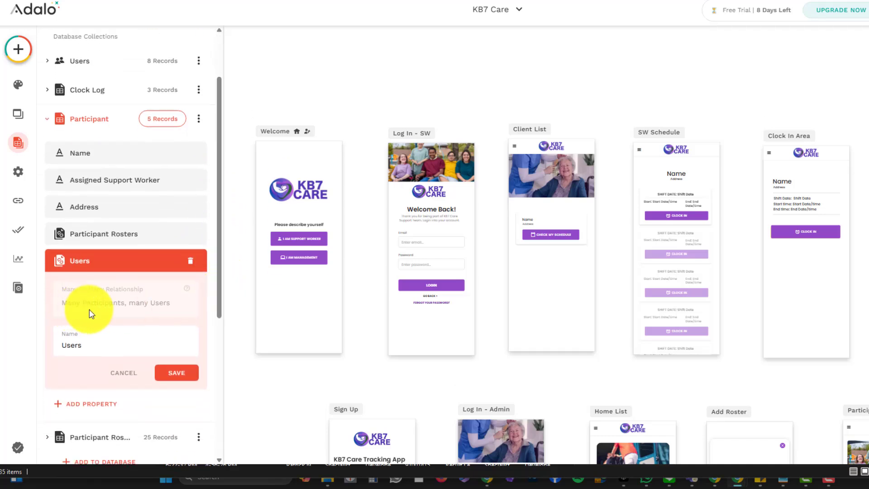
{"action": "left_click", "coordinate": [117, 266]}
{"action": "left_click", "coordinate": [137, 285]}
Step: Start a Users relationship property on the Participant collection, compare the three relationship options, and cancel
{"action": "mouse_move", "coordinate": [159, 260]}
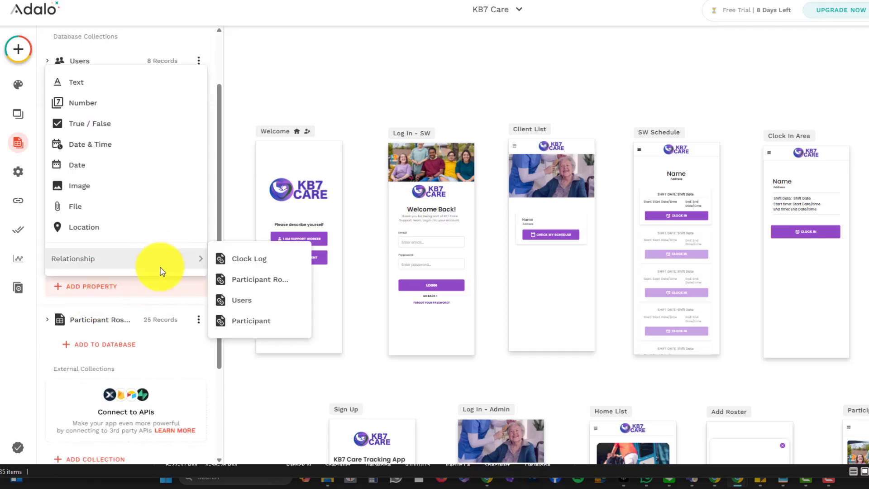
{"action": "left_click", "coordinate": [245, 320]}
{"action": "left_click", "coordinate": [384, 309]}
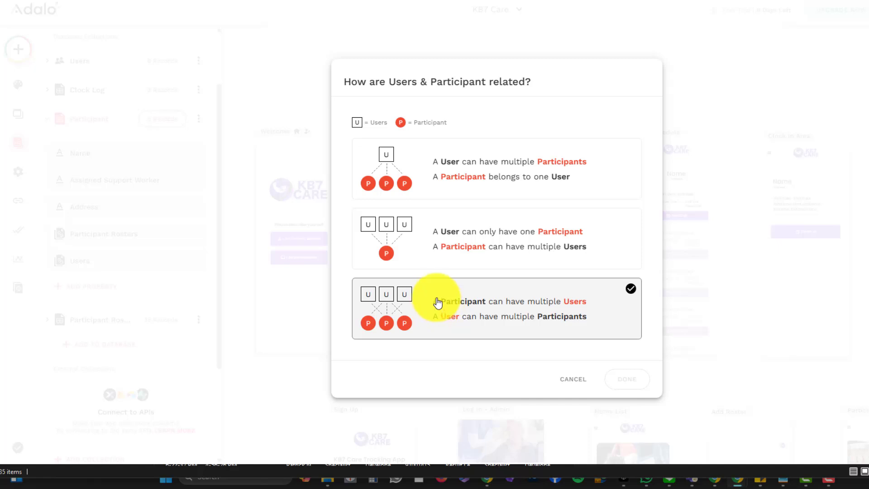
{"action": "left_click", "coordinate": [428, 196]}
{"action": "left_click", "coordinate": [420, 239]}
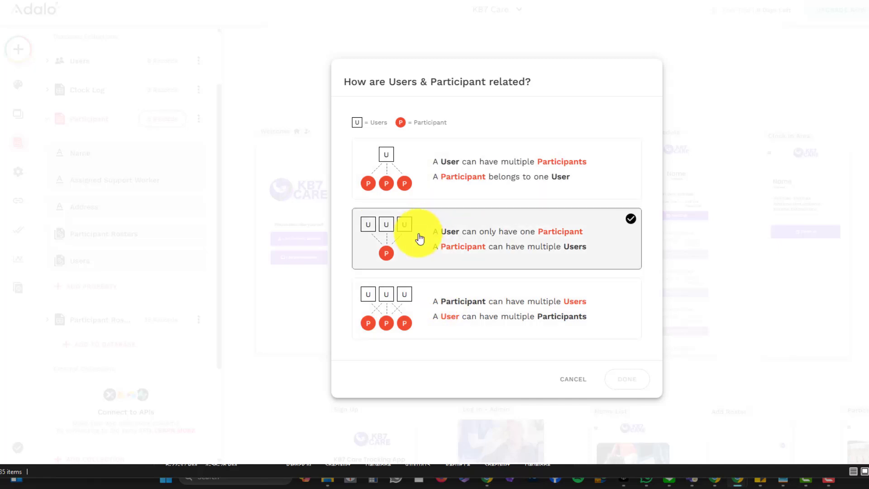
{"action": "left_click", "coordinate": [409, 171]}
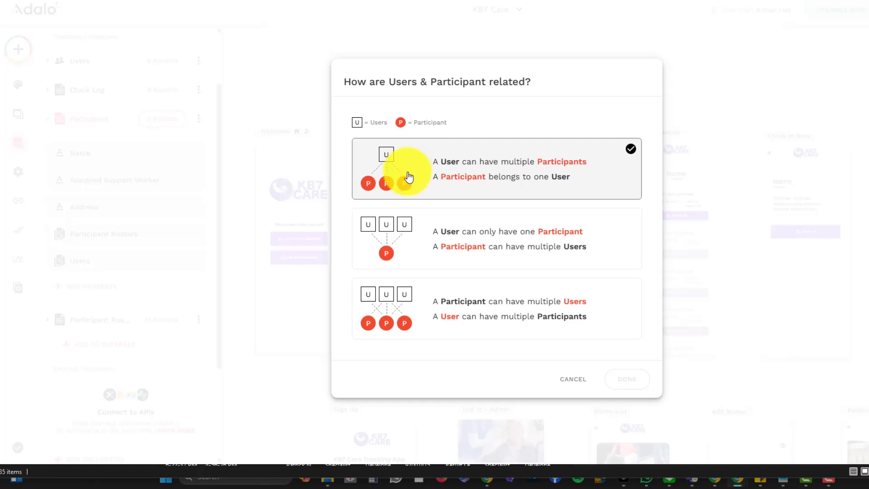
{"action": "left_click", "coordinate": [388, 248]}
{"action": "left_click", "coordinate": [410, 179]}
{"action": "left_click", "coordinate": [422, 194]}
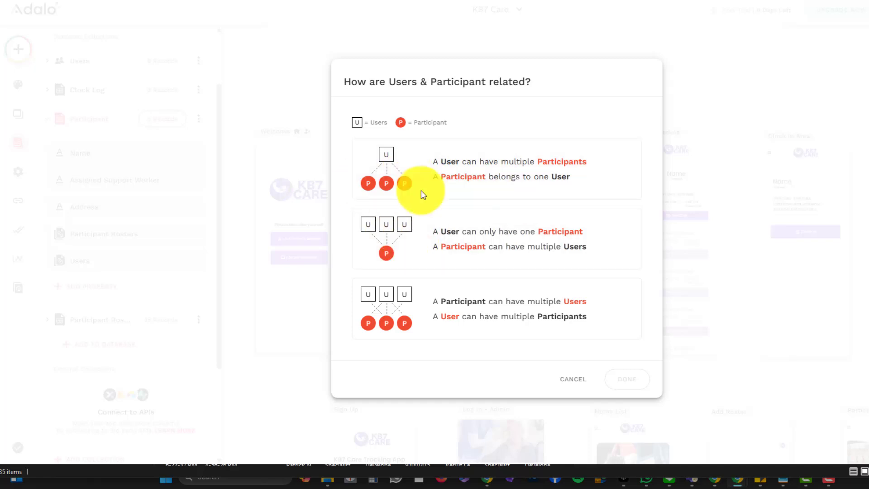
{"action": "left_click", "coordinate": [422, 194]}
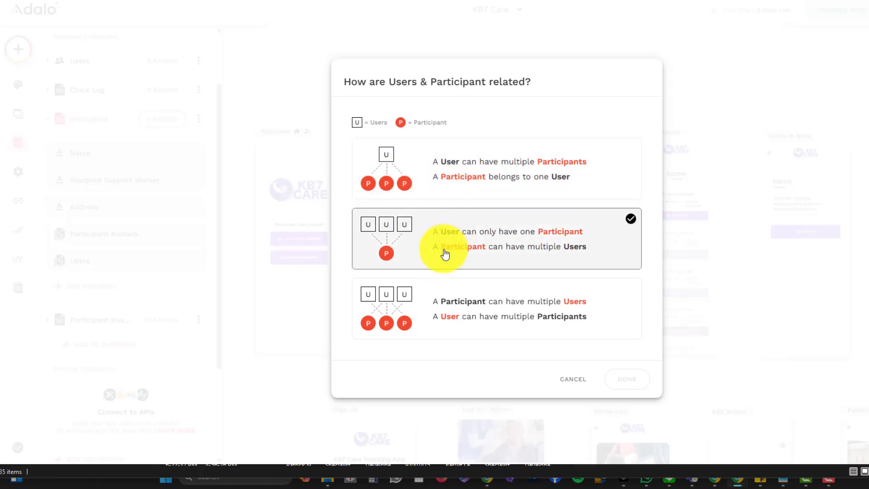
{"action": "left_click", "coordinate": [573, 379]}
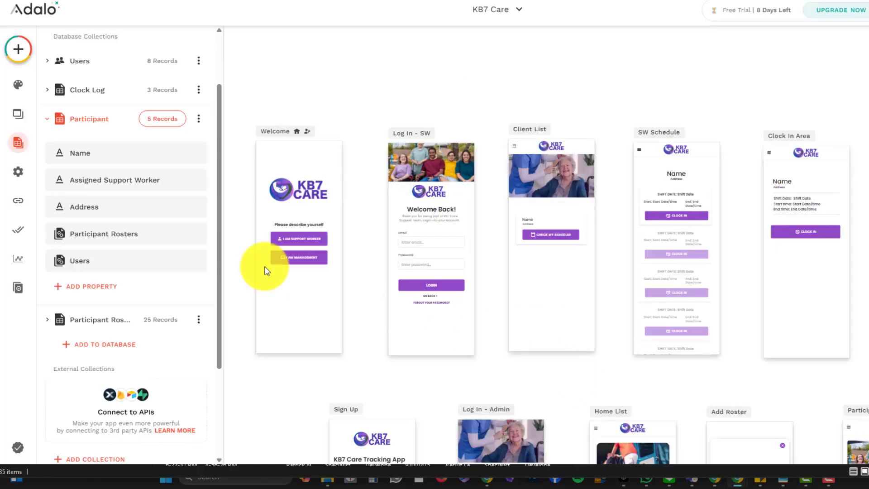
Step: Open the first record in the Participant collection and assign two users in its Users field
{"action": "left_click", "coordinate": [167, 120]}
{"action": "left_click", "coordinate": [285, 166]}
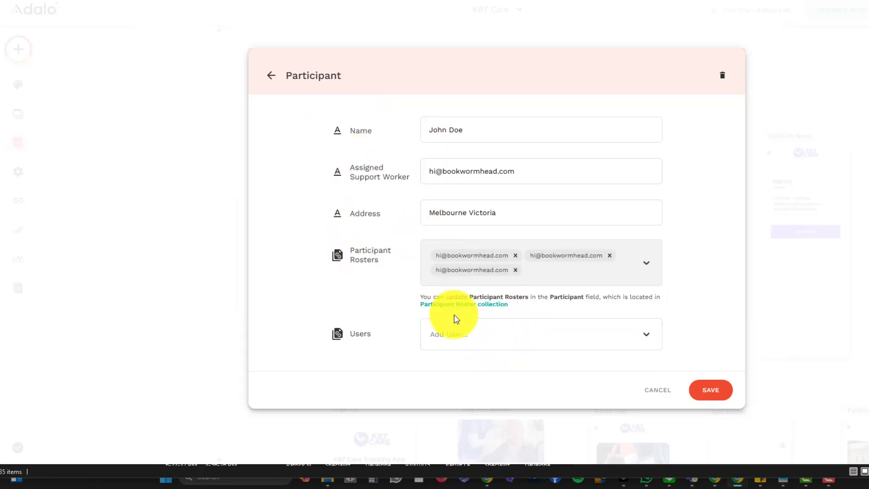
{"action": "left_click", "coordinate": [472, 339]}
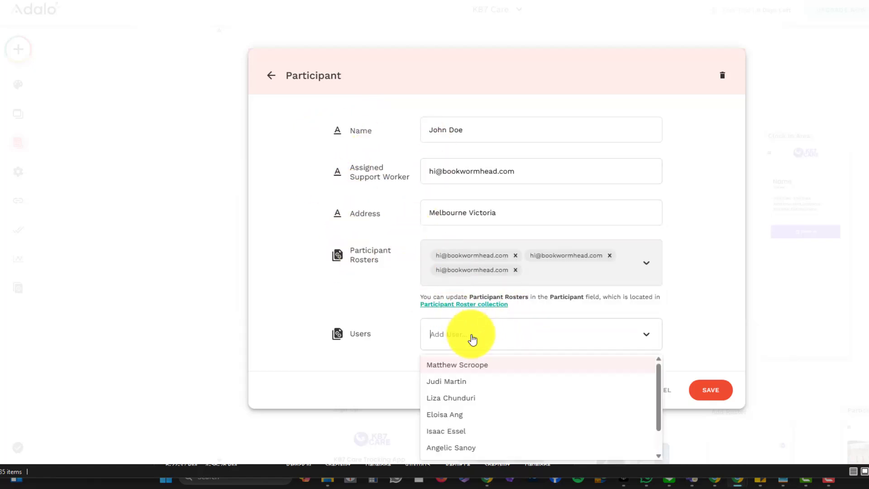
{"action": "left_click", "coordinate": [446, 448]}
{"action": "left_click", "coordinate": [509, 344]}
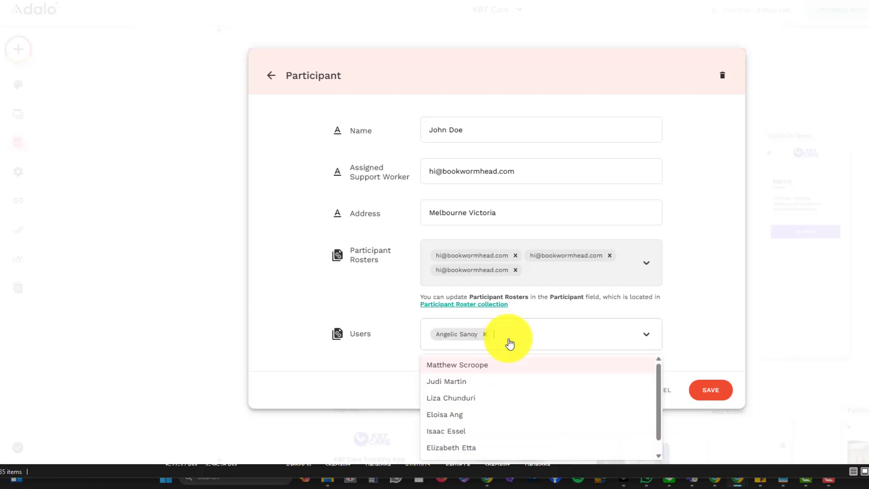
{"action": "left_click", "coordinate": [465, 382]}
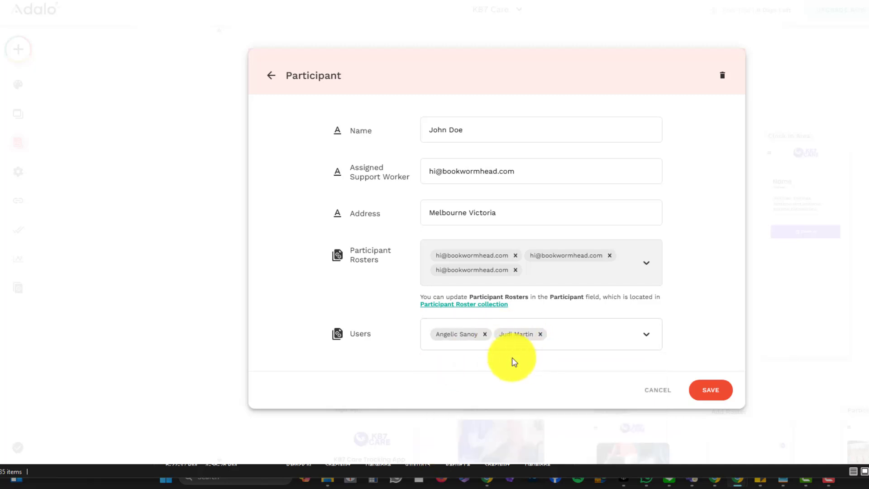
Step: Remove both assigned users from the participant record, save it, and close the records table
{"action": "left_click", "coordinate": [540, 334]}
{"action": "left_click", "coordinate": [532, 33]}
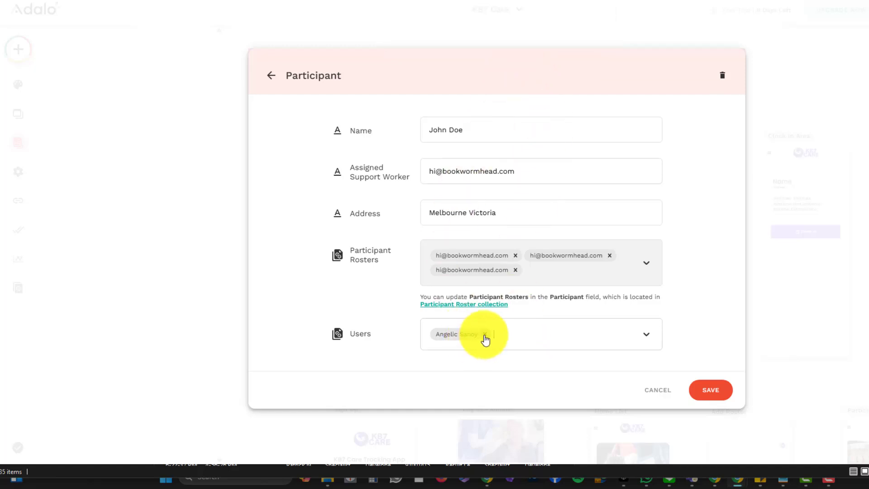
{"action": "left_click", "coordinate": [485, 335]}
{"action": "left_click", "coordinate": [544, 25]}
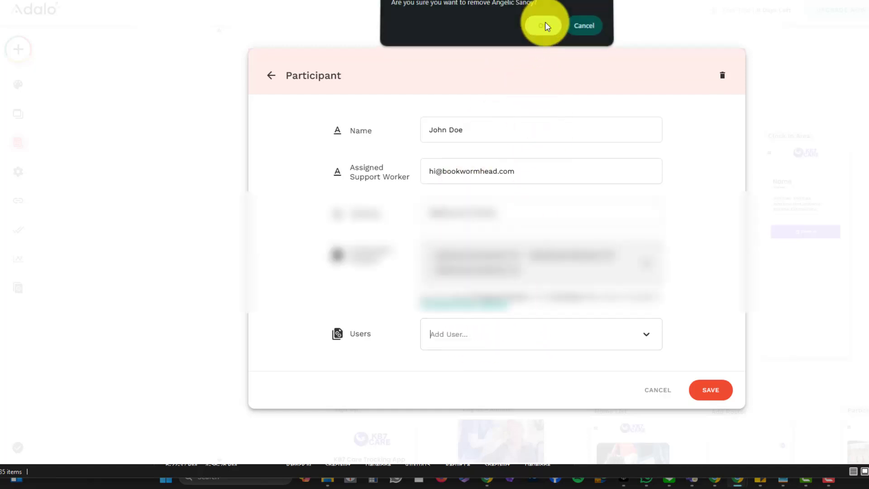
{"action": "left_click", "coordinate": [717, 398]}
{"action": "left_click", "coordinate": [706, 361]}
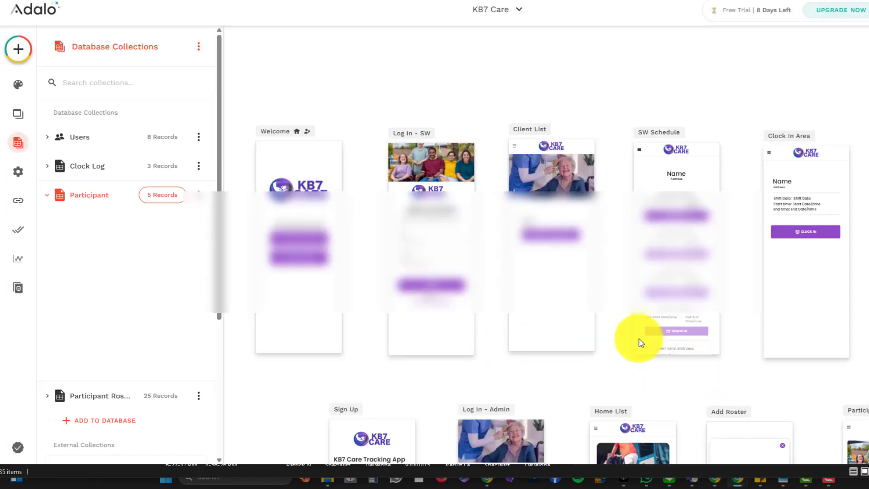
Step: Check the Participant List's settings on the Client List screen and the Participants column in the Users records
{"action": "left_click", "coordinate": [545, 237]}
{"action": "left_click", "coordinate": [544, 238]}
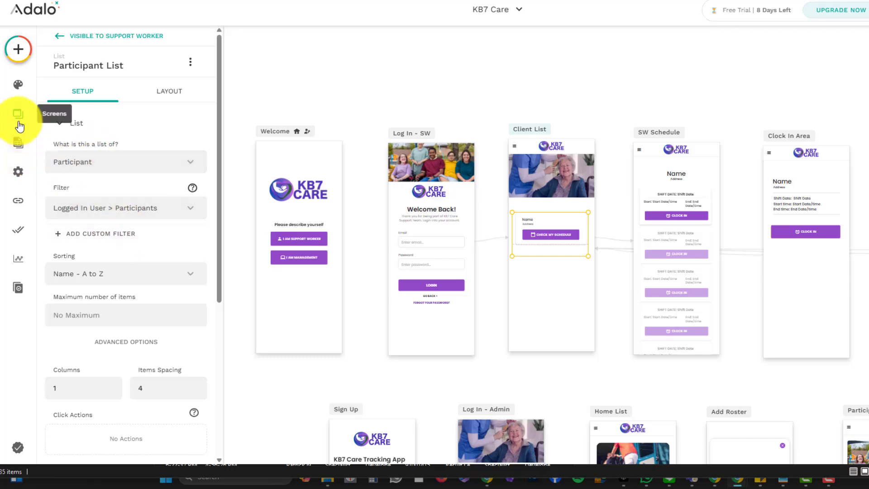
{"action": "left_click", "coordinate": [18, 145]}
{"action": "left_click", "coordinate": [155, 140]}
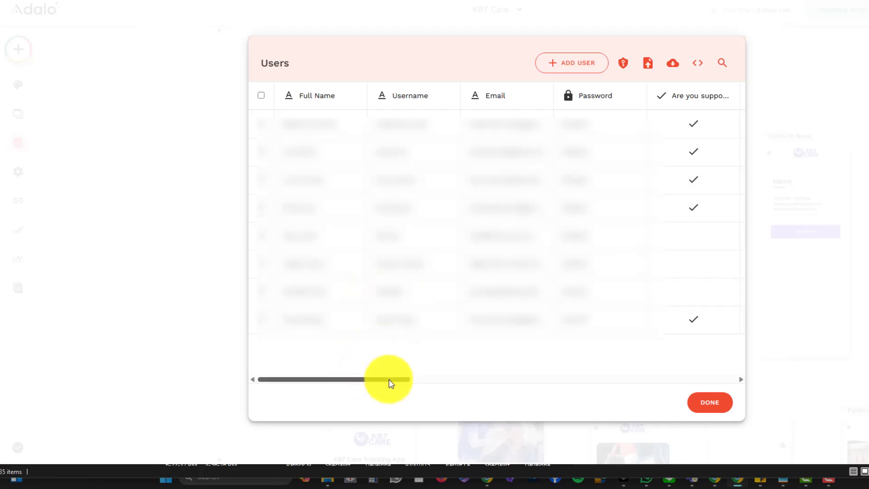
{"action": "left_click_drag", "start_coordinate": [389, 379], "coordinate": [411, 381]}
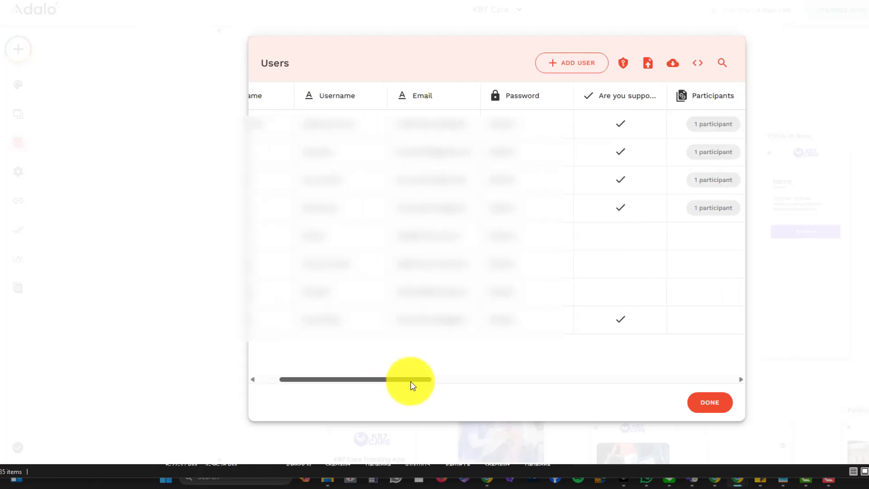
Step: Copy the email from the first support worker's user record, save the record, and close the Users table after rechecking its Participants column
{"action": "left_click", "coordinate": [419, 123]}
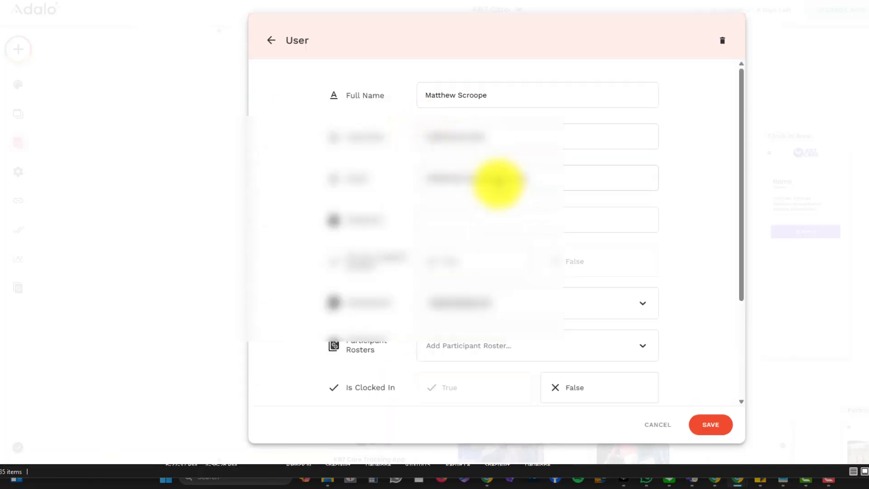
{"action": "triple_click", "coordinate": [498, 181]}
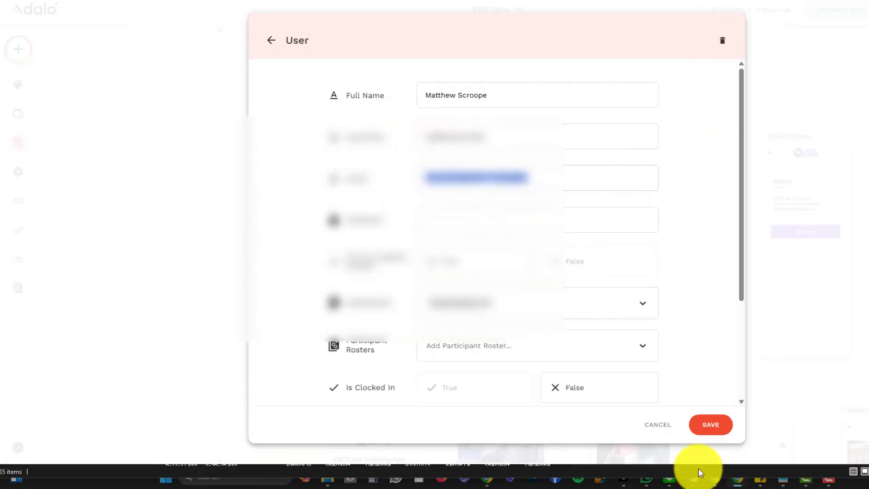
{"action": "left_click", "coordinate": [710, 428]}
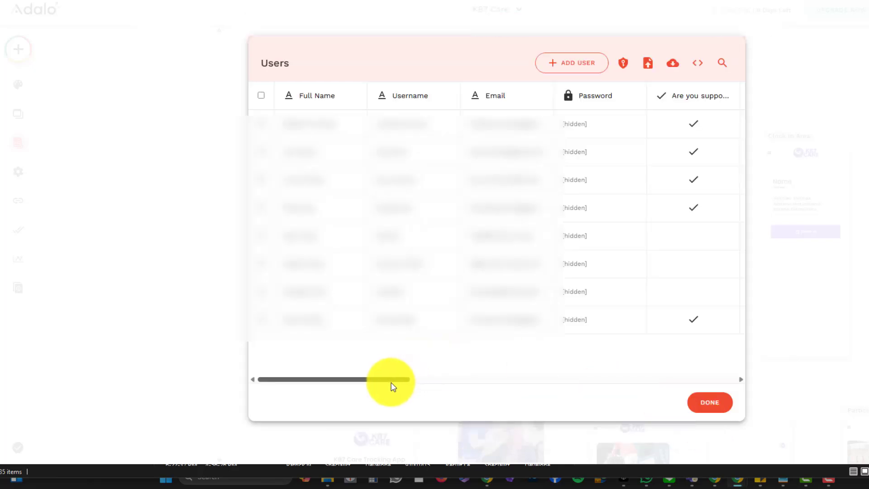
{"action": "left_click_drag", "start_coordinate": [393, 386], "coordinate": [429, 383]}
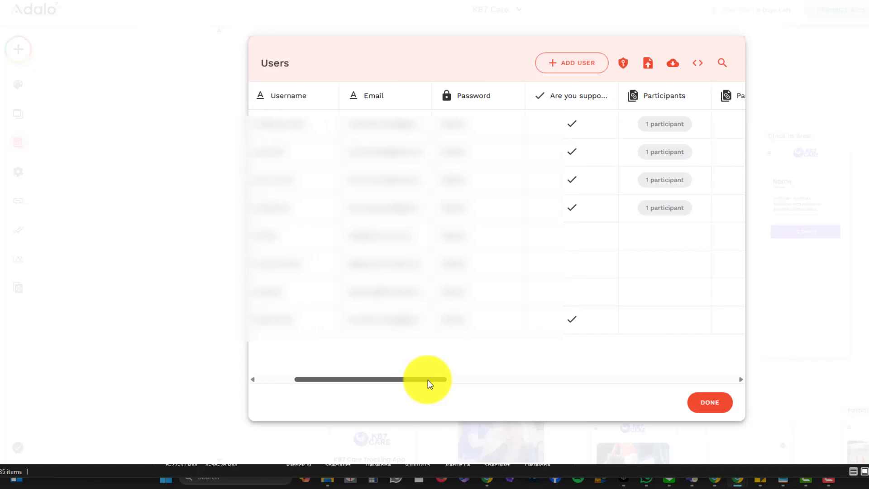
{"action": "left_click", "coordinate": [713, 407]}
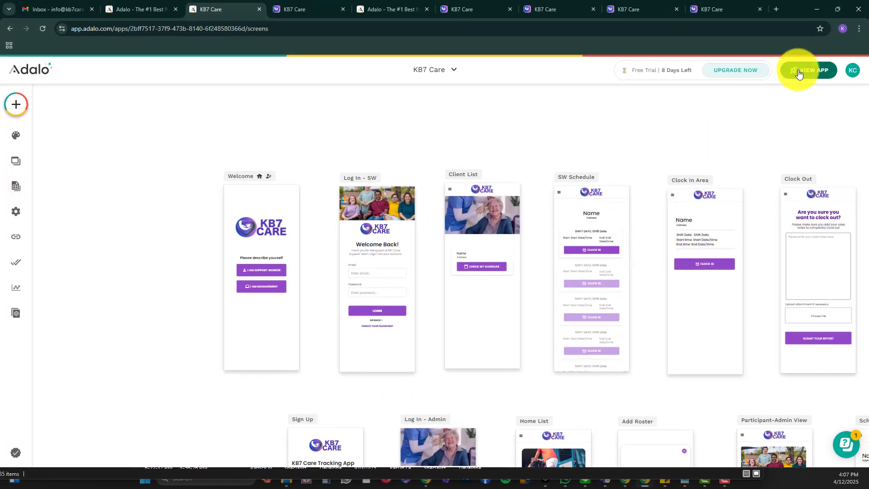
Step: Launch the shareable test app in its own browser tab and open the Participant collection's records in the editor
{"action": "left_click", "coordinate": [802, 73]}
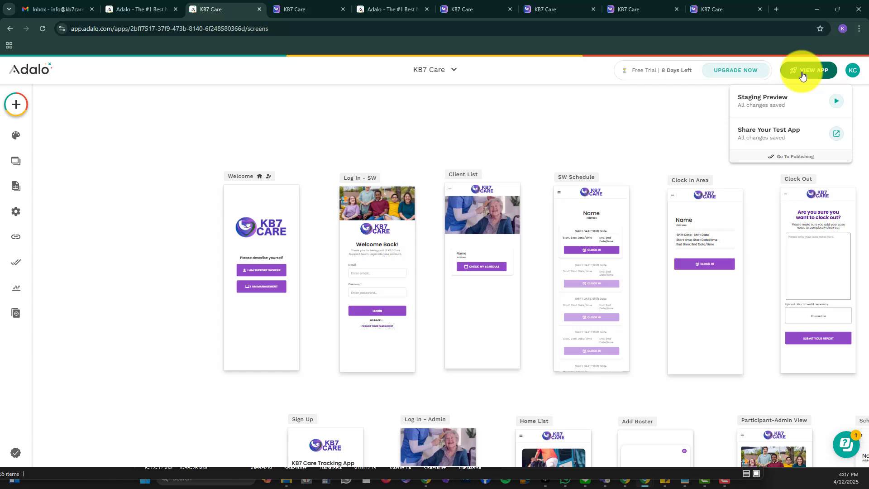
{"action": "left_click", "coordinate": [793, 145]}
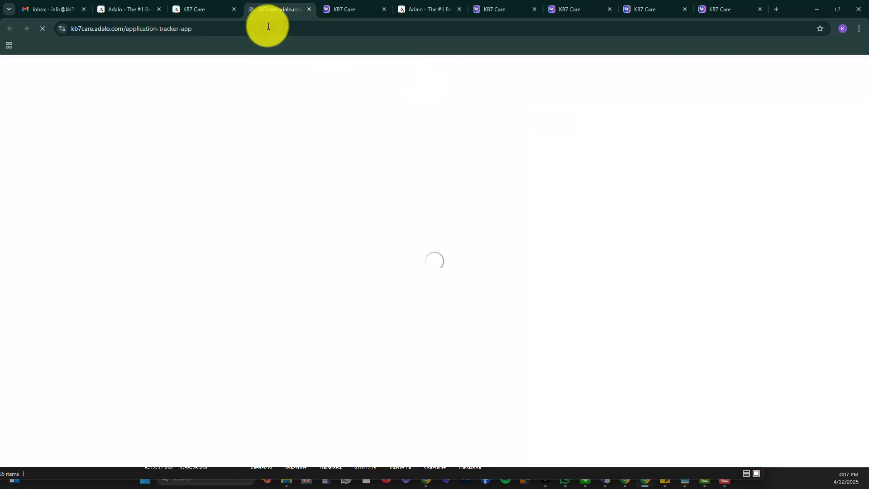
{"action": "left_click", "coordinate": [212, 9]}
{"action": "left_click", "coordinate": [17, 186]}
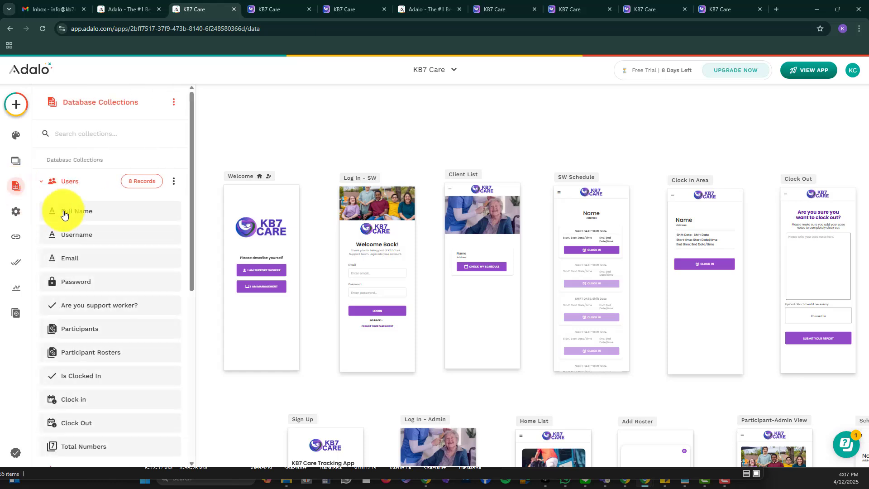
{"action": "left_click", "coordinate": [70, 181]}
{"action": "left_click", "coordinate": [76, 233]}
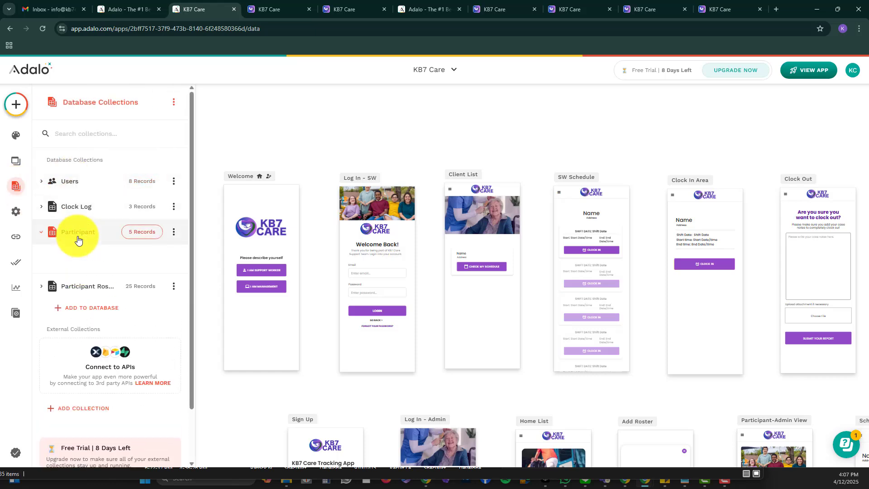
{"action": "left_click", "coordinate": [133, 238]}
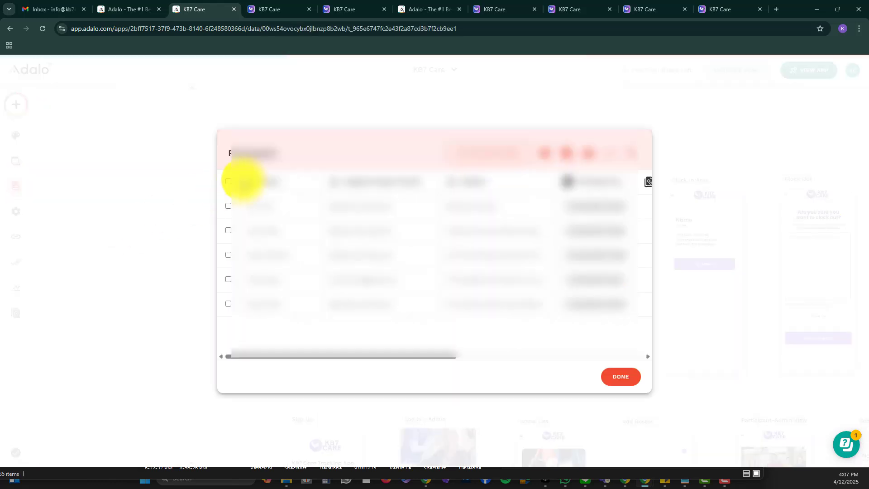
Step: Log in to the test app as a support worker with the copied email and the account password, and return to the Participant records
{"action": "left_click", "coordinate": [281, 8]}
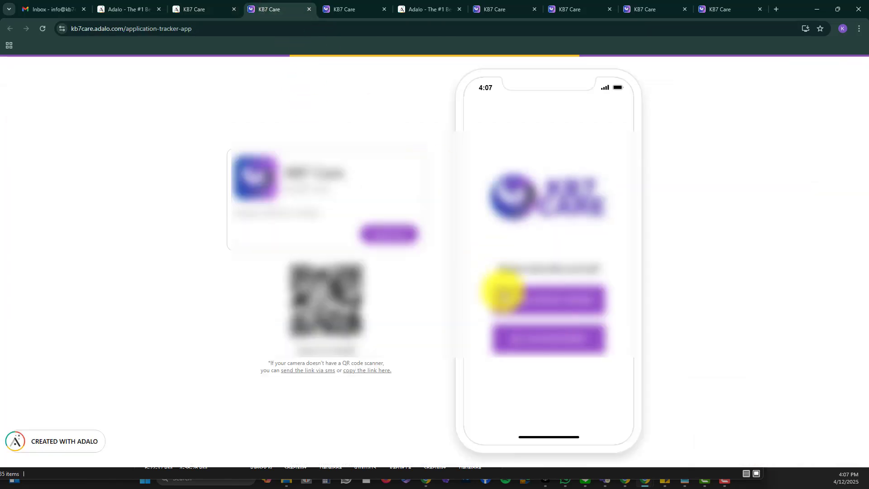
{"action": "left_click", "coordinate": [551, 299]}
{"action": "key", "text": "ctrl+v"}
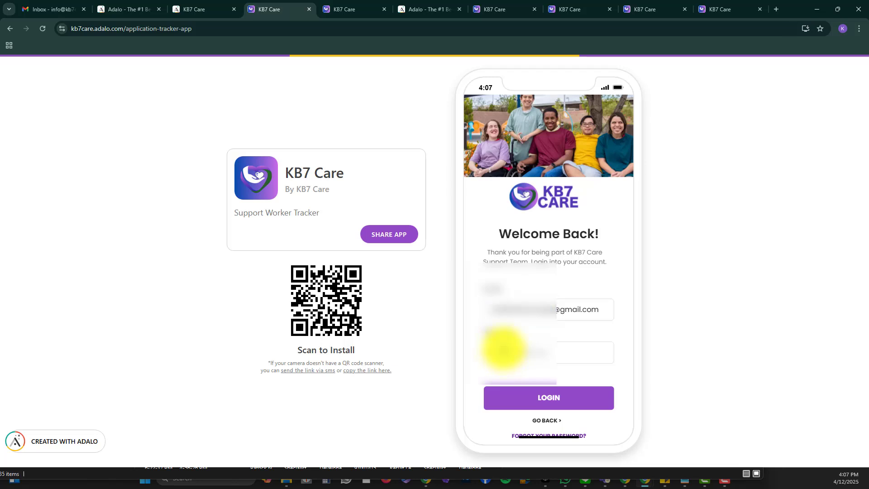
{"action": "left_click", "coordinate": [534, 408]}
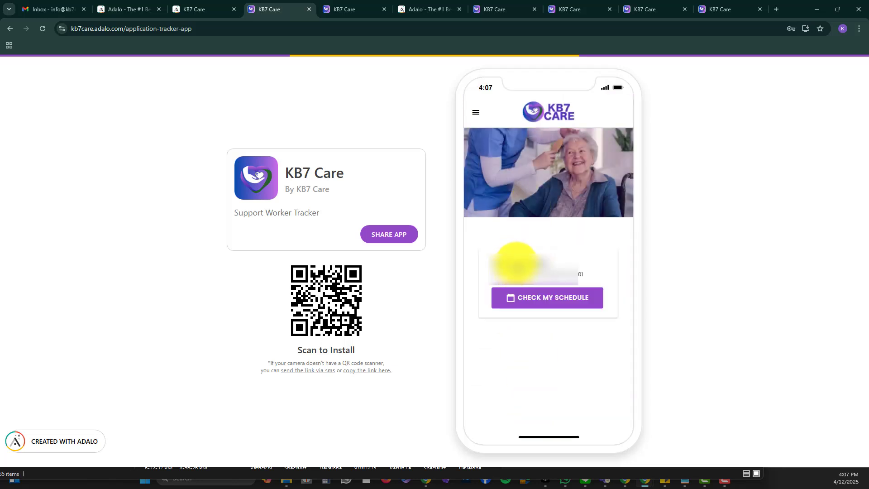
{"action": "left_click", "coordinate": [174, 7]}
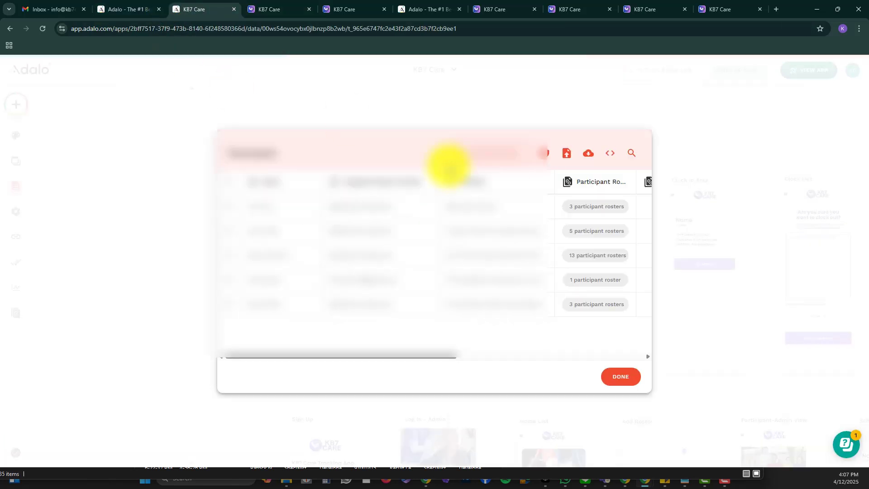
Step: Check the Users column in the Participant records, open the third participant's record, save it and close the table
{"action": "left_click_drag", "start_coordinate": [437, 358], "coordinate": [468, 359]}
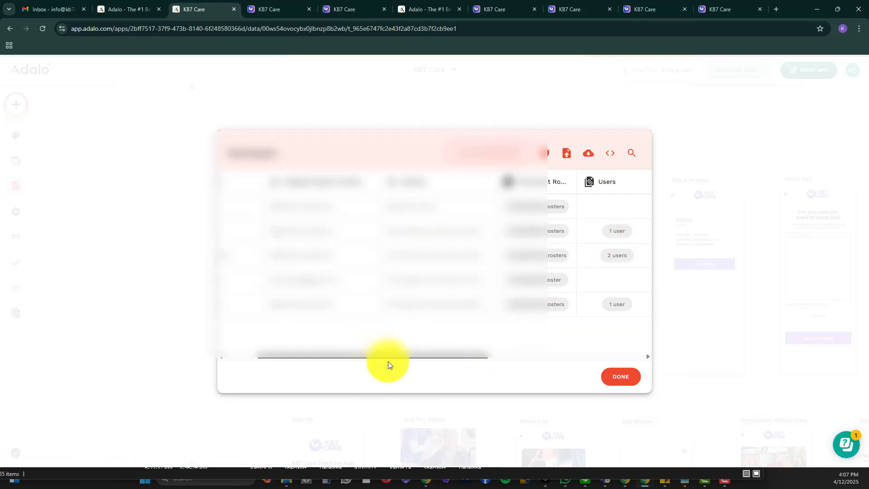
{"action": "left_click_drag", "start_coordinate": [388, 360], "coordinate": [348, 360]}
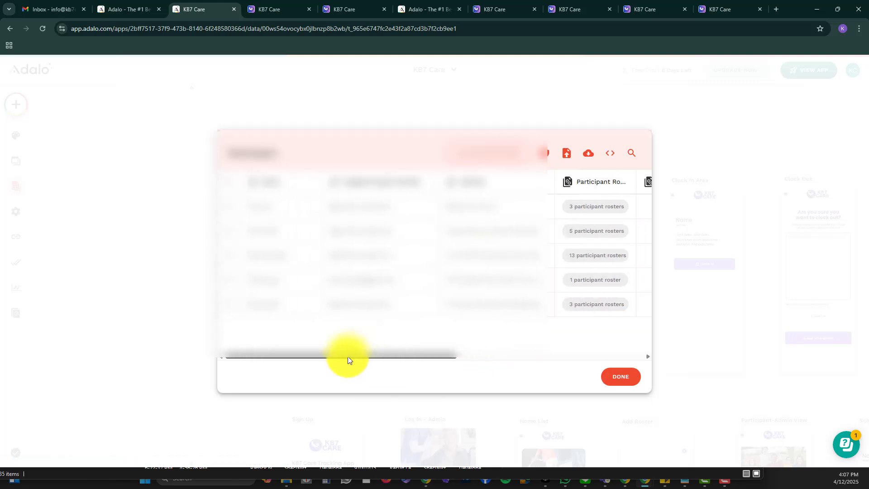
{"action": "mouse_move", "coordinate": [348, 360]}
{"action": "left_mouse_down"}
{"action": "mouse_move", "coordinate": [368, 359]}
{"action": "mouse_move", "coordinate": [359, 359]}
{"action": "left_mouse_up"}
{"action": "left_click", "coordinate": [287, 257]}
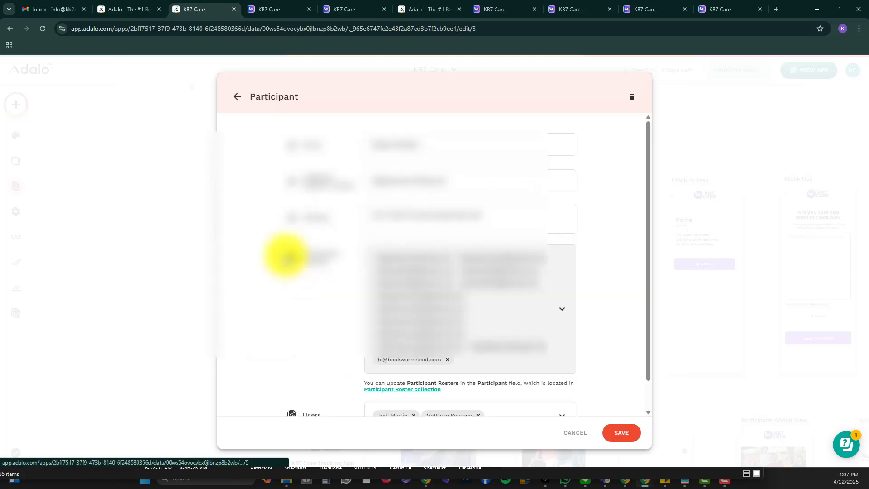
{"action": "left_click", "coordinate": [618, 430]}
{"action": "left_click", "coordinate": [625, 376]}
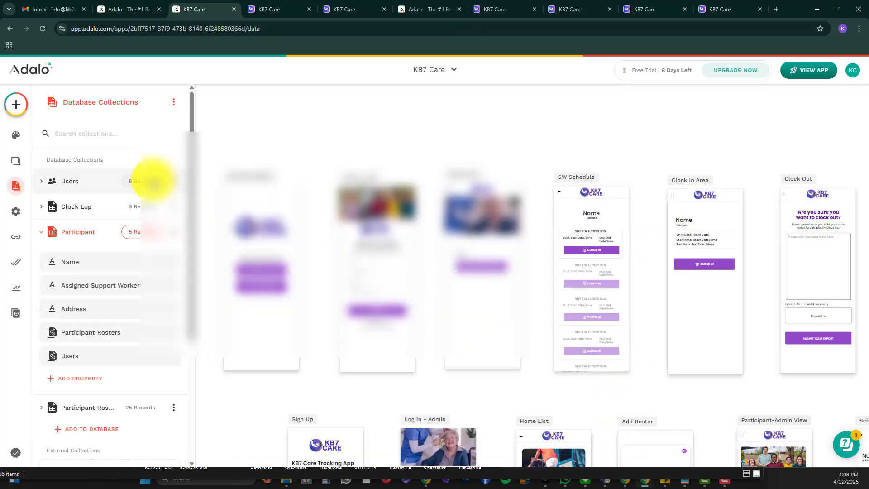
Step: Check the Participants column in the Users collection's records and return to the running test app
{"action": "left_click", "coordinate": [154, 181]}
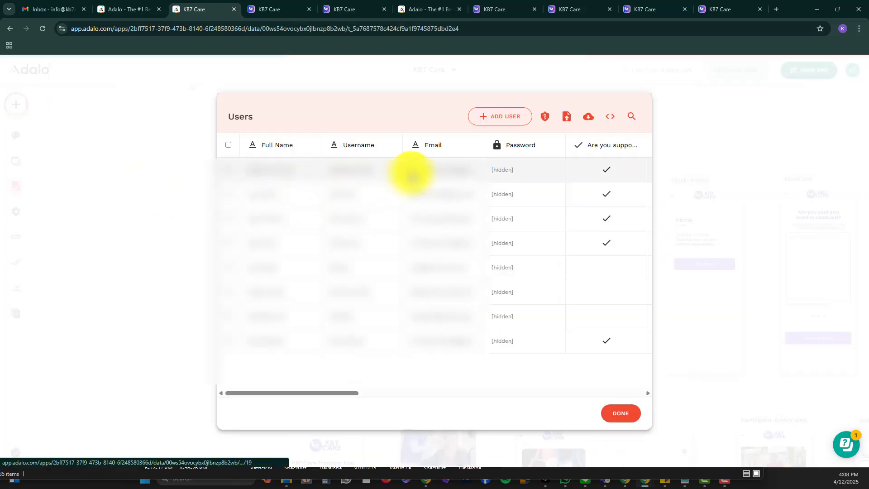
{"action": "left_click_drag", "start_coordinate": [336, 393], "coordinate": [417, 393]}
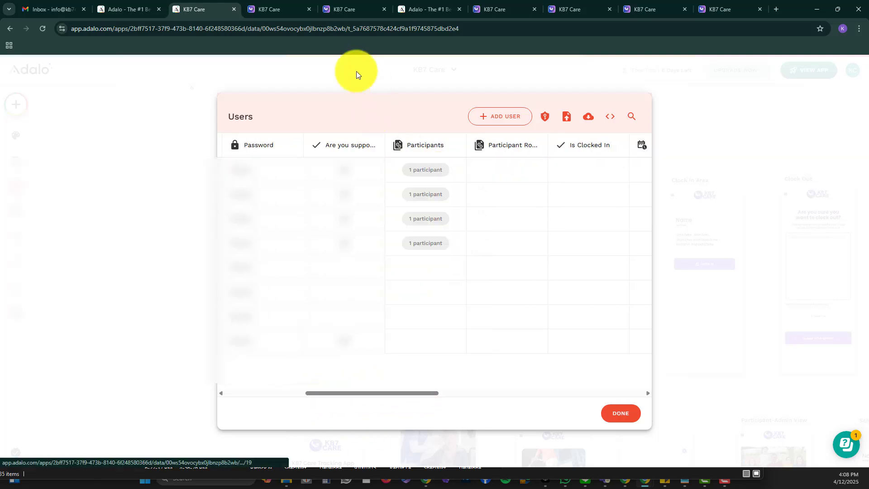
{"action": "left_click", "coordinate": [287, 10]}
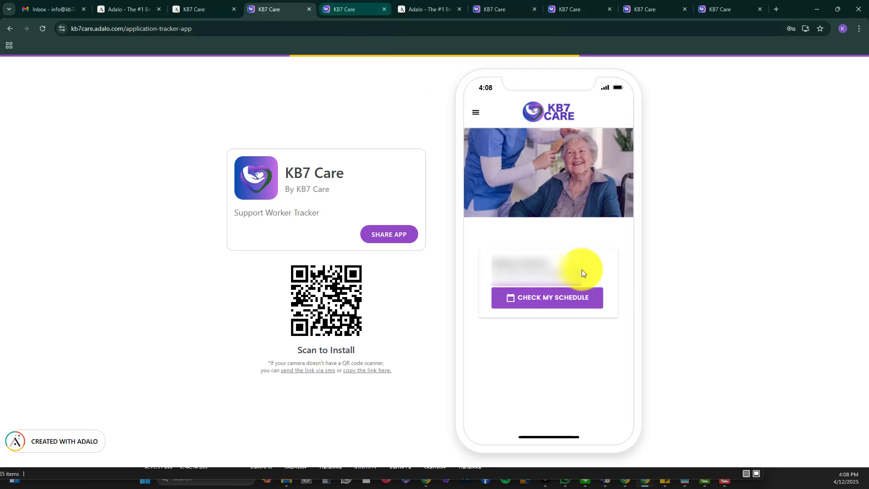
Step: Open the assigned participant's schedule in the test app and review the list of shifts
{"action": "left_click", "coordinate": [551, 303]}
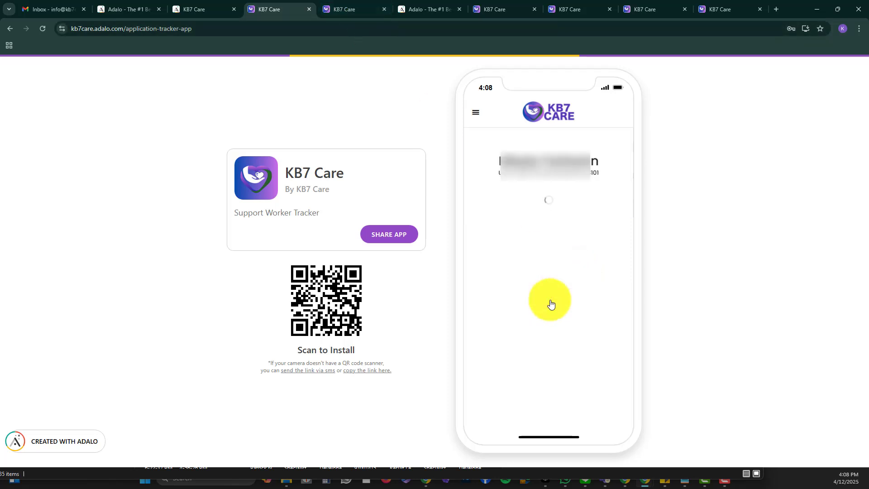
{"action": "scroll", "coordinate": [539, 285], "scroll_direction": "down", "scroll_amount": 1}
{"action": "scroll", "coordinate": [539, 289], "scroll_direction": "down", "scroll_amount": 3}
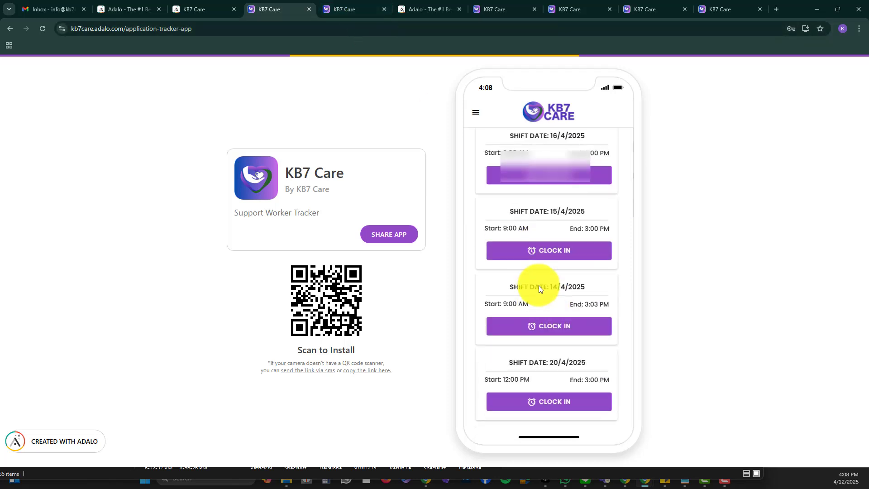
{"action": "scroll", "coordinate": [539, 288], "scroll_direction": "up", "scroll_amount": 3}
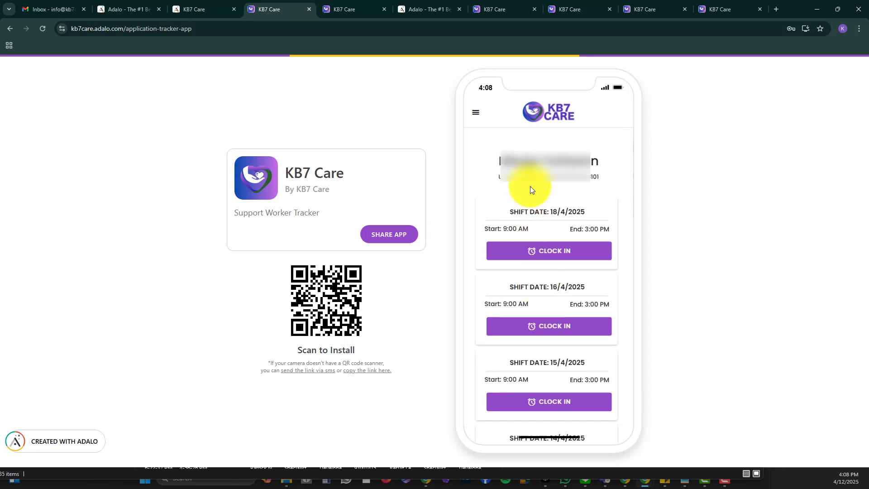
{"action": "scroll", "coordinate": [547, 292], "scroll_direction": "down", "scroll_amount": 3}
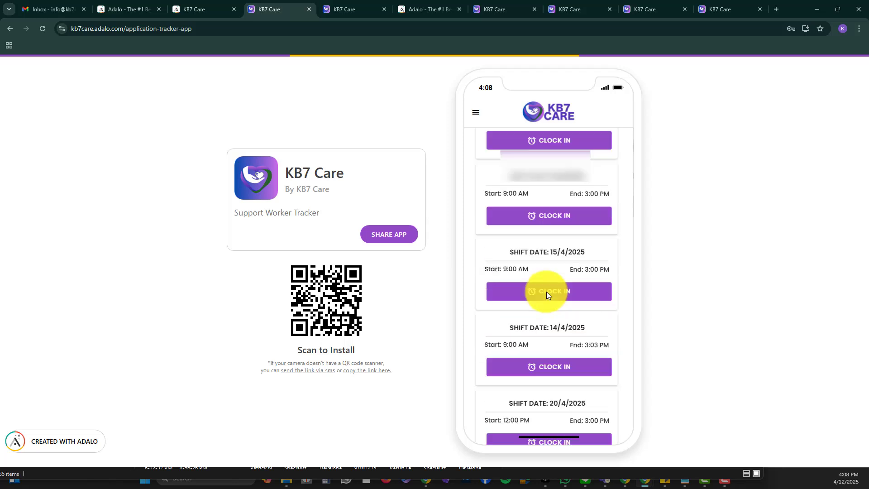